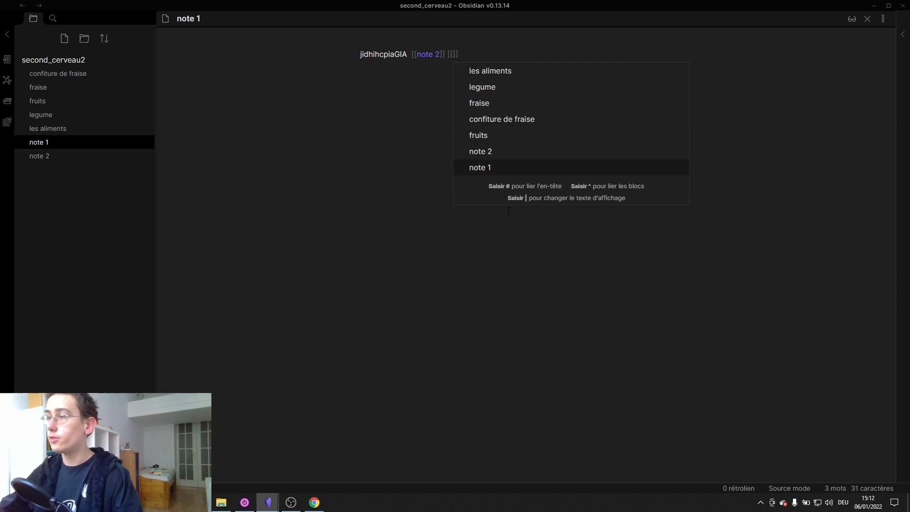
- Make the link after note 2 in note 1 point to "note 3", and open that link to create the note
{"action": "left_click", "coordinate": [483, 136]}
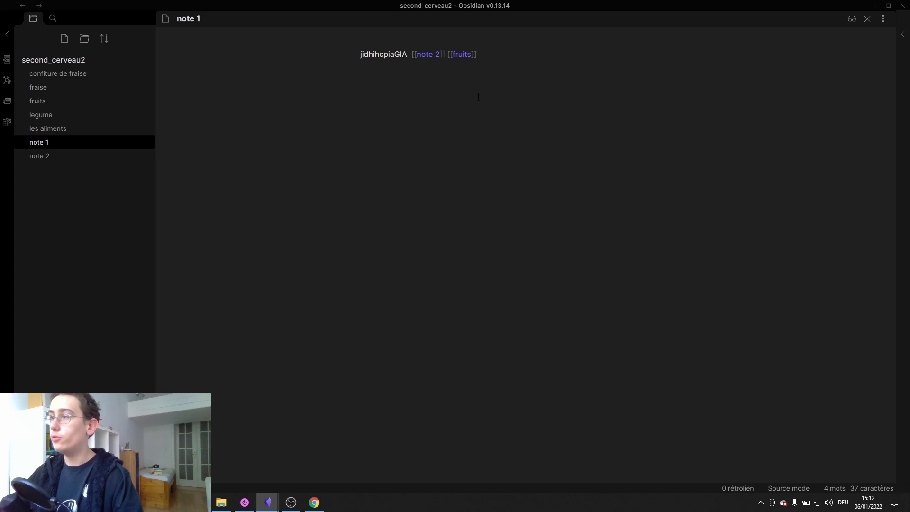
{"action": "double_click", "coordinate": [453, 54]}
{"action": "key", "text": "BackSpace"}
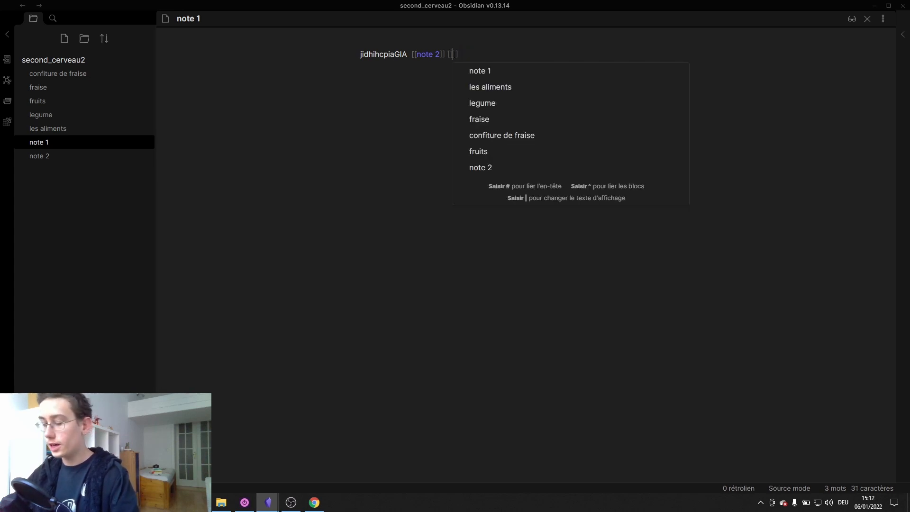
{"action": "type", "text": "note 3"}
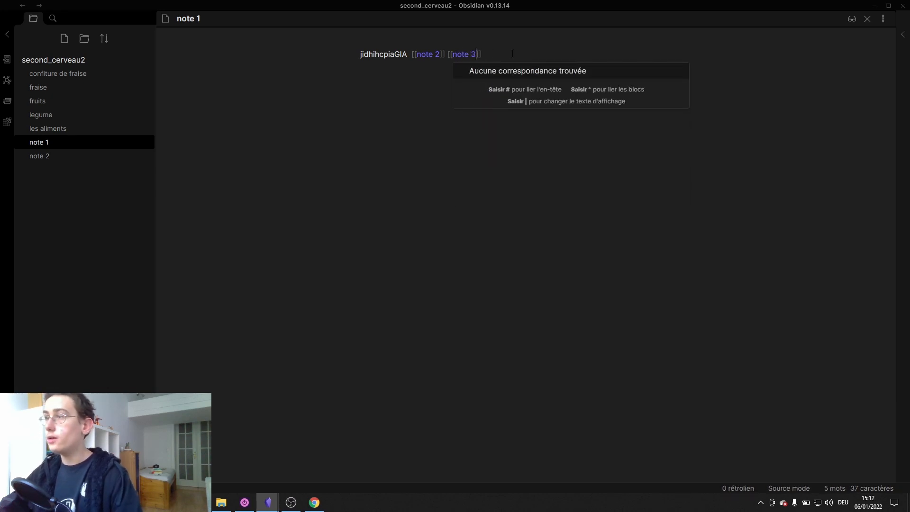
{"action": "left_click", "coordinate": [501, 53]}
{"action": "left_click", "coordinate": [464, 54], "text": "ctrl"}
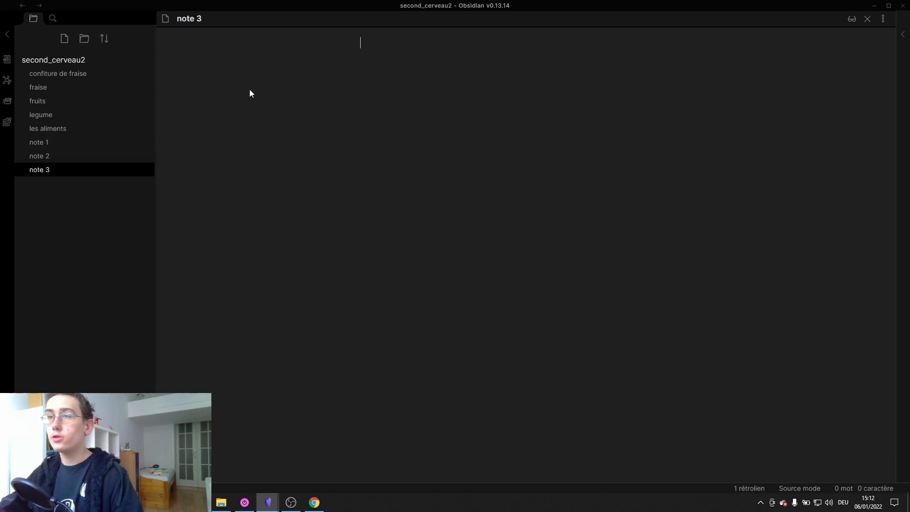
- Rename note 3 as "mardown" and update the internal links to it for this time only
{"action": "left_click_drag", "start_coordinate": [222, 19], "coordinate": [177, 19]}
{"action": "type", "text": "ma"}
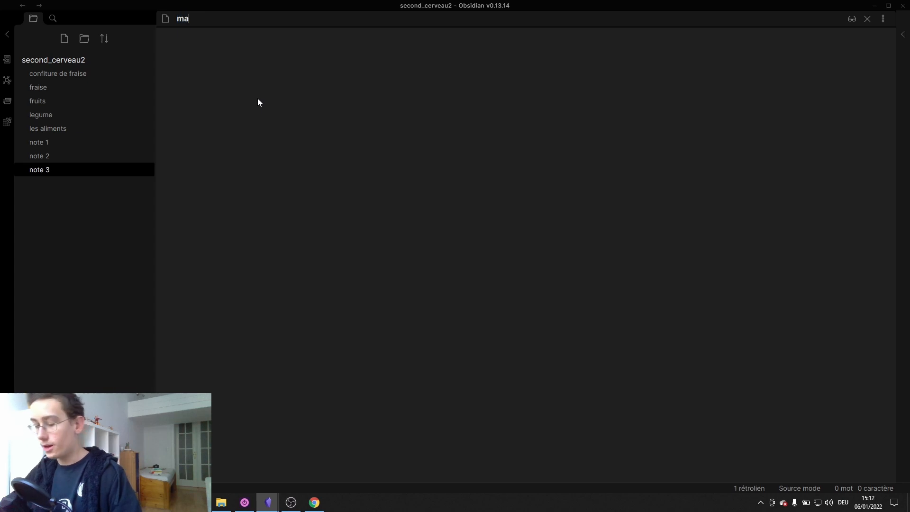
{"action": "type", "text": "rdown"}
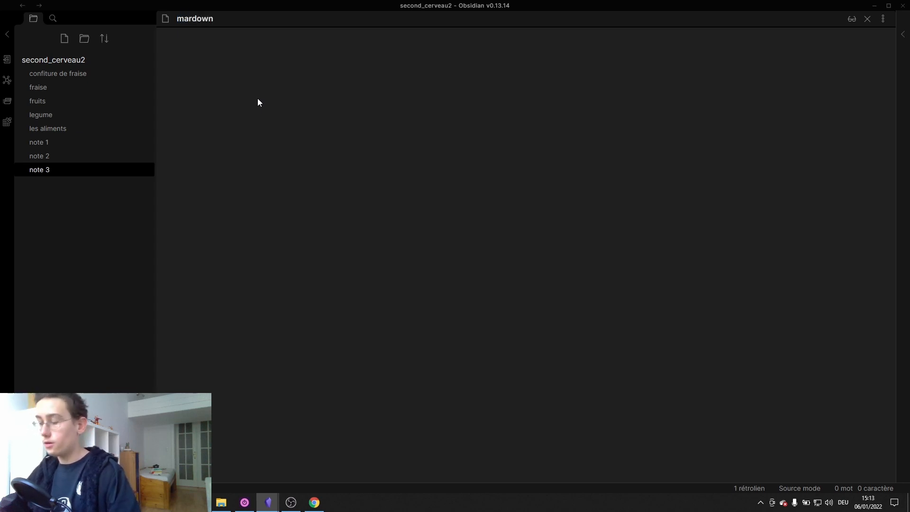
{"action": "key", "text": "Return"}
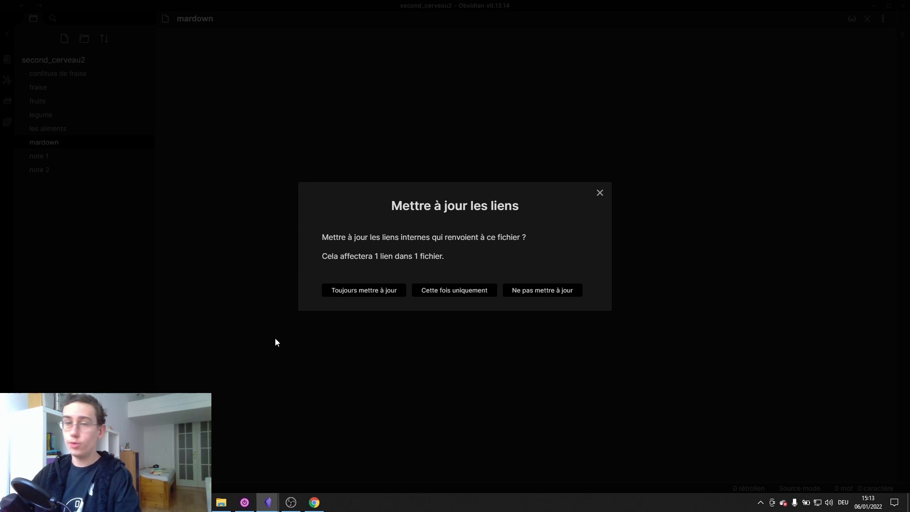
{"action": "left_click", "coordinate": [456, 291]}
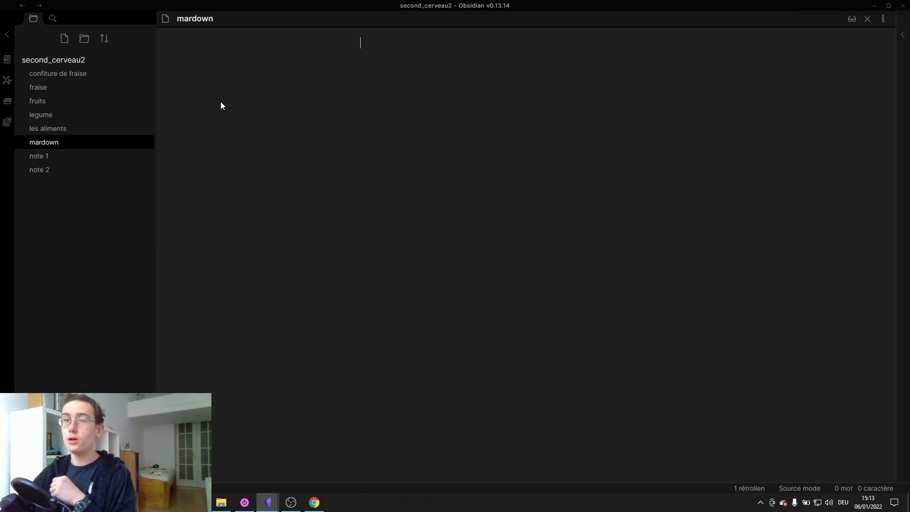
- Open mardown through its link in note 1 and put the tag #tag on its first line, followed by a blank line
{"action": "left_click", "coordinate": [48, 156]}
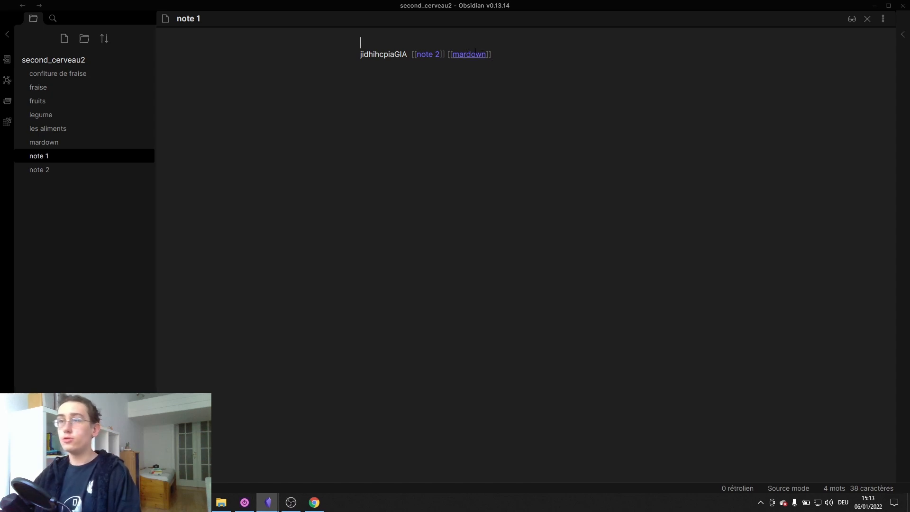
{"action": "left_click", "coordinate": [475, 53], "text": "ctrl"}
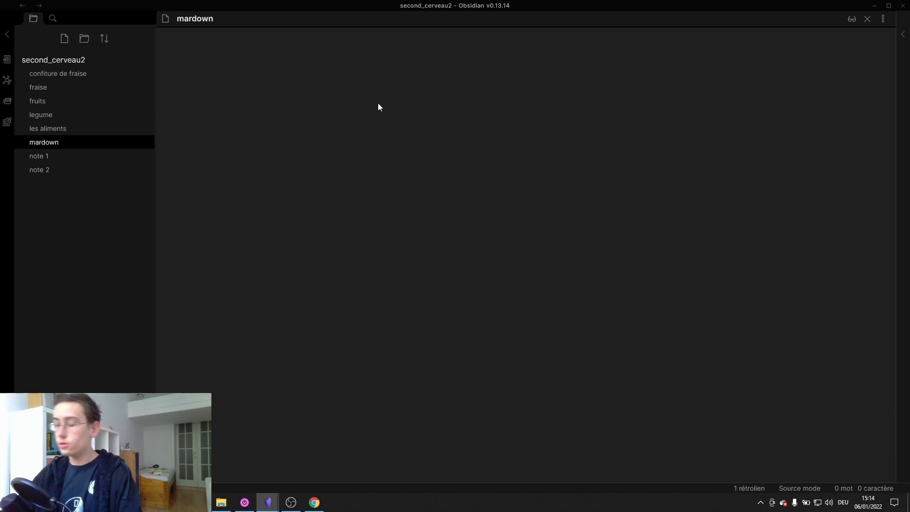
{"action": "type", "text": "#"}
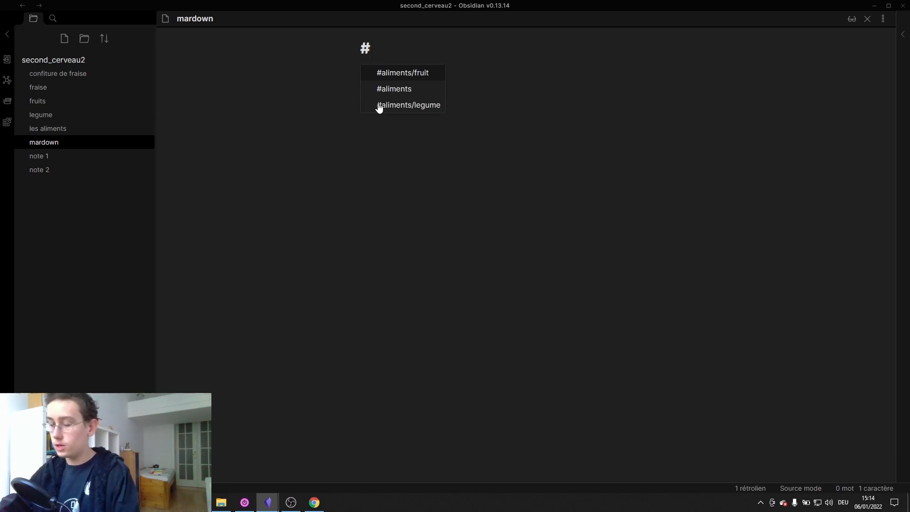
{"action": "key", "text": "BackSpace"}
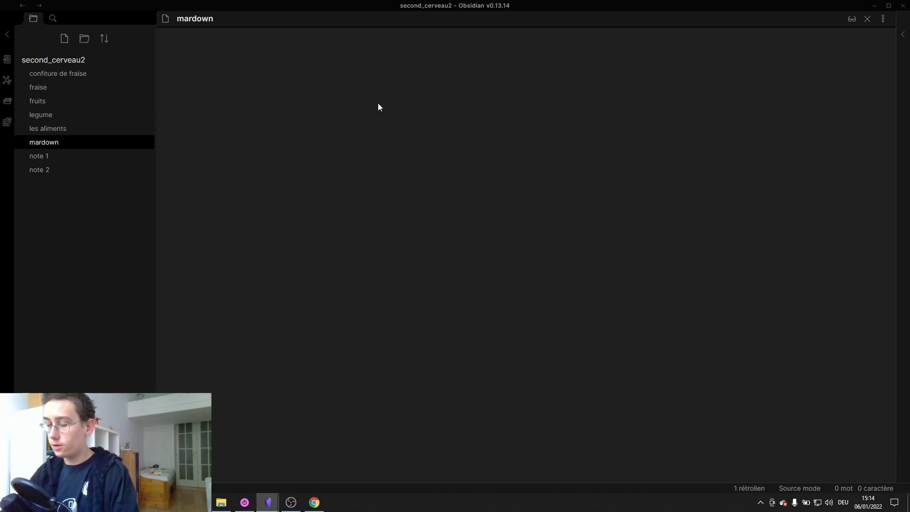
{"action": "type", "text": "#"}
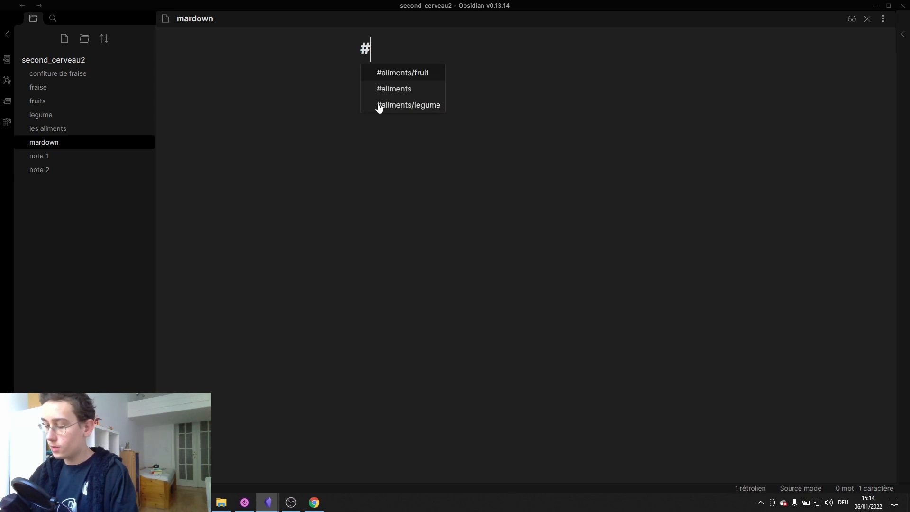
{"action": "type", "text": "tag"}
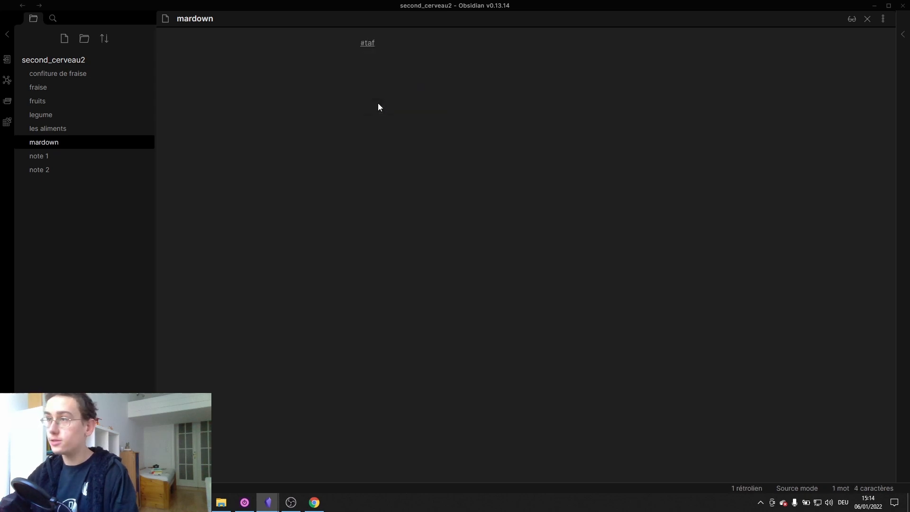
{"action": "key", "text": "Return"}
{"action": "key", "text": "Return"}
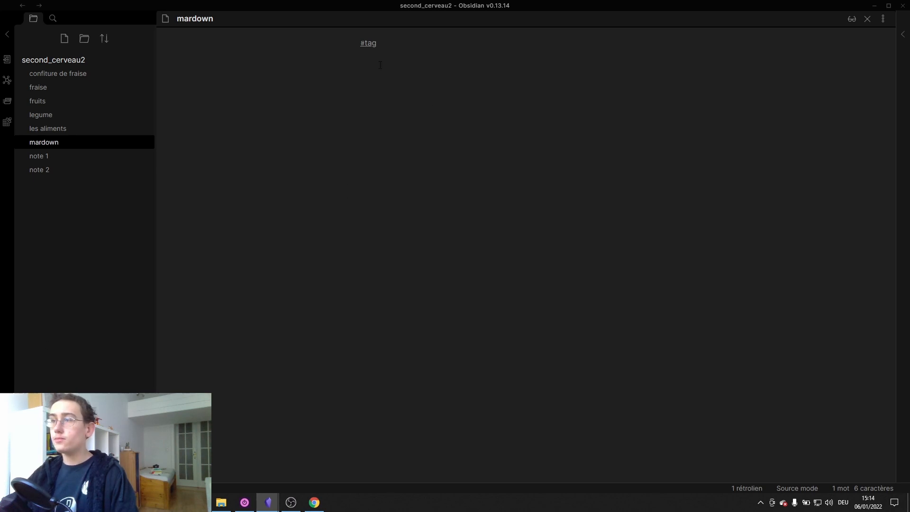
{"action": "type", "text": "slaut c"}
{"action": "key", "text": "BackSpace"}
{"action": "key", "text": "BackSpace"}
{"action": "key", "text": "BackSpace"}
{"action": "key", "text": "BackSpace"}
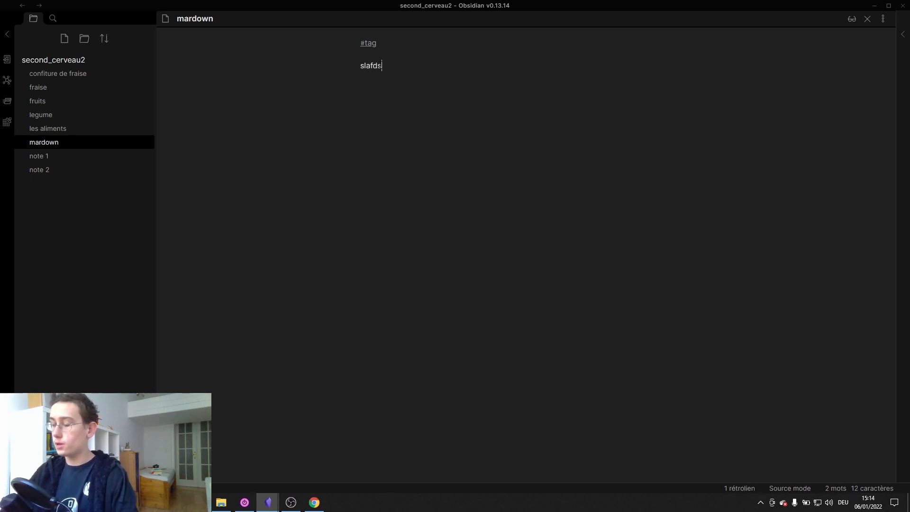
{"action": "key", "text": "BackSpace"}
{"action": "key", "text": "BackSpace"}
{"action": "key", "text": "BackSpace"}
- Write the sentence "voici le text que je veux mettre ne italique" below the tag in mardown
{"action": "type", "text": "voici le "}
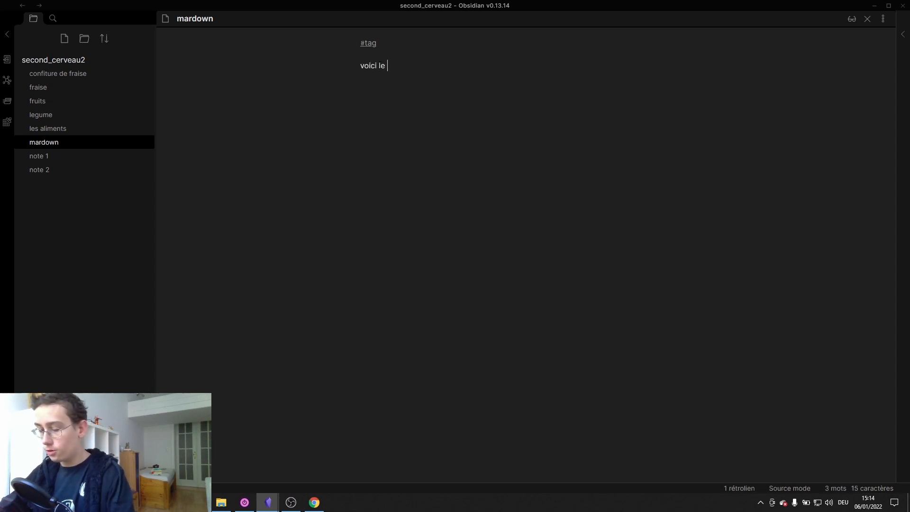
{"action": "type", "text": "text q"}
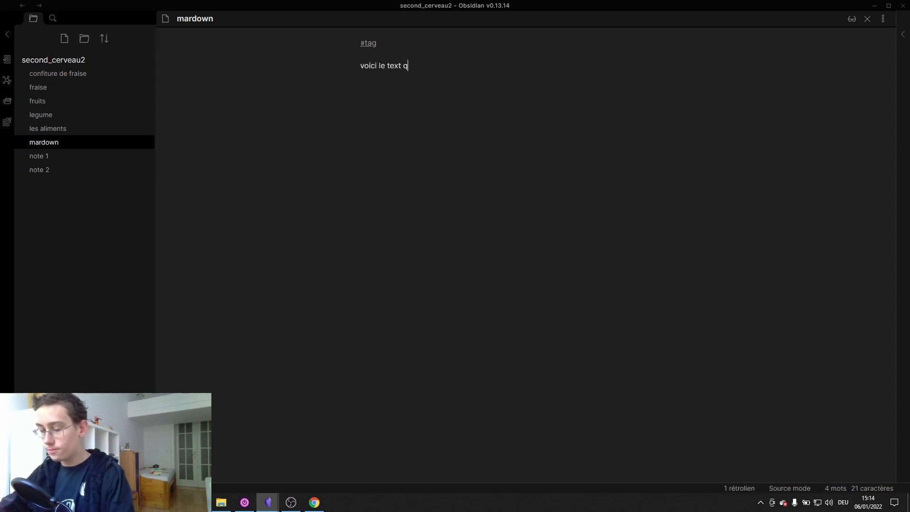
{"action": "type", "text": "ue je veux "}
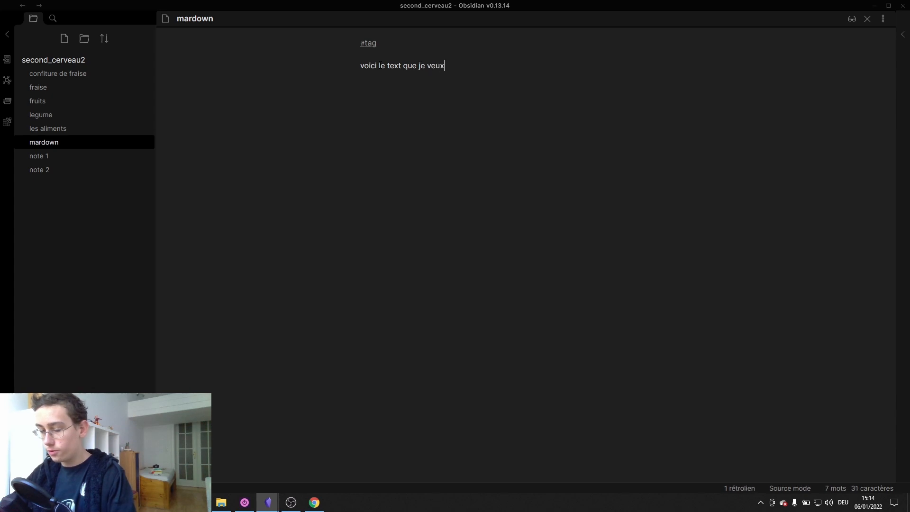
{"action": "type", "text": "met"}
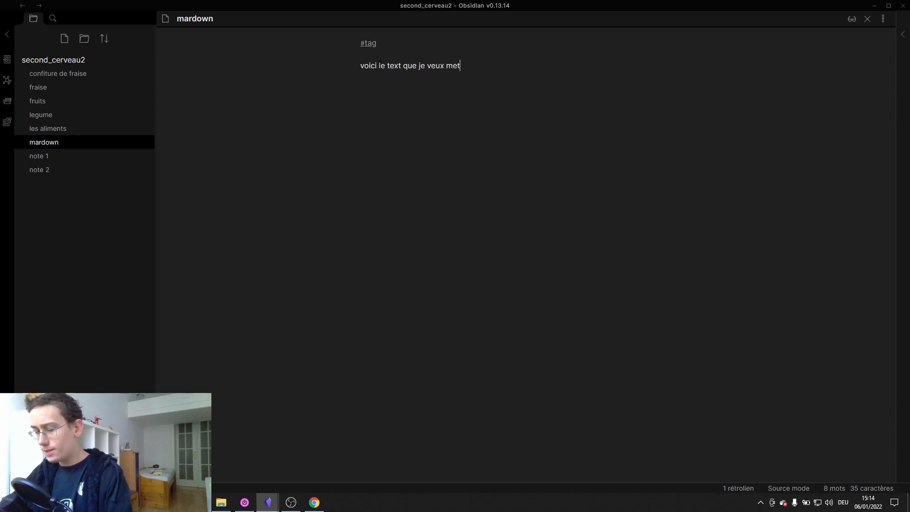
{"action": "type", "text": "tre ne italic"}
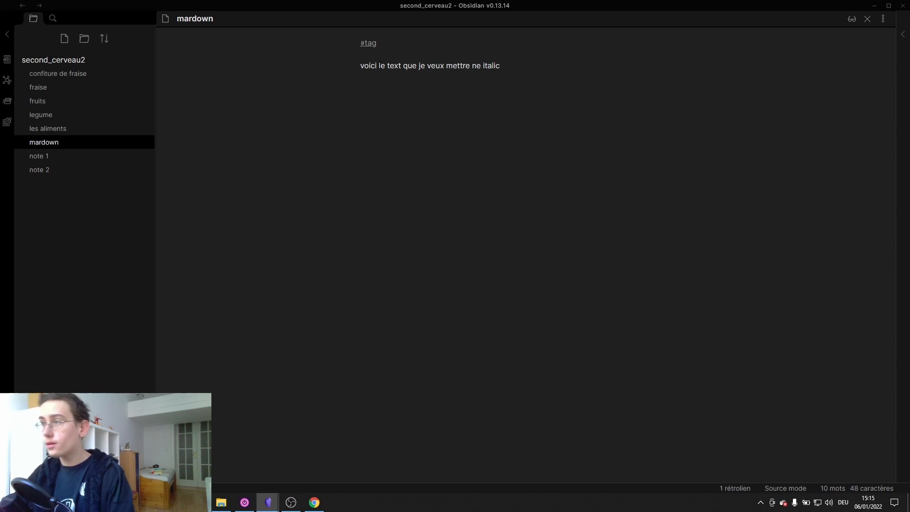
{"action": "key", "text": "BackSpace"}
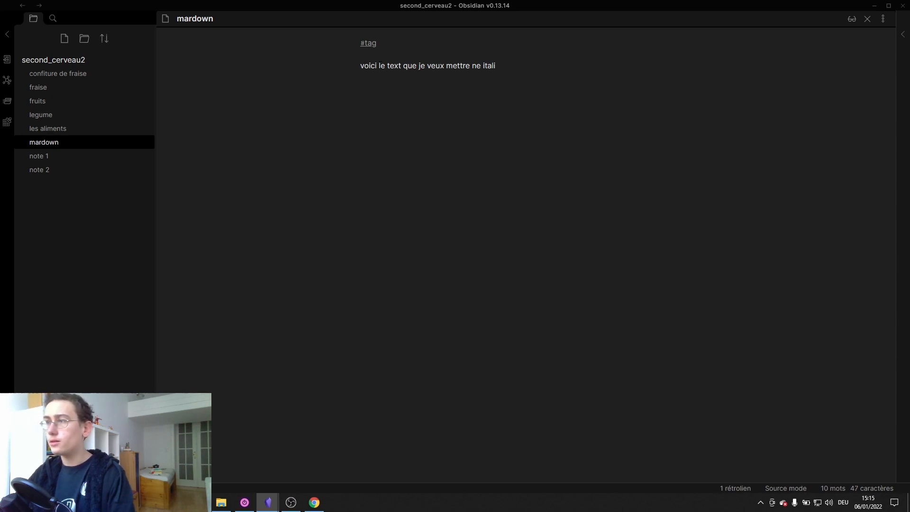
{"action": "type", "text": "que"}
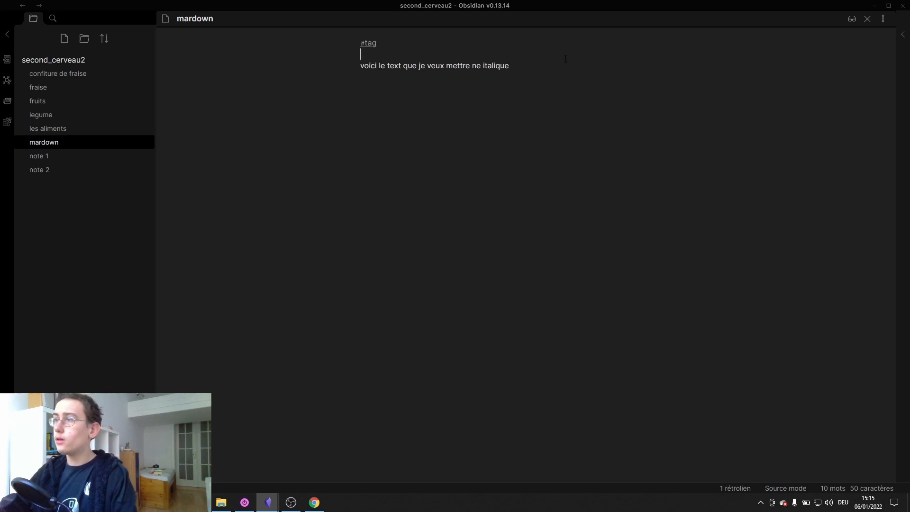
- Italicise the sentence below the tag by enclosing it in single asterisks, and add three blank lines after it
{"action": "key", "text": "Up"}
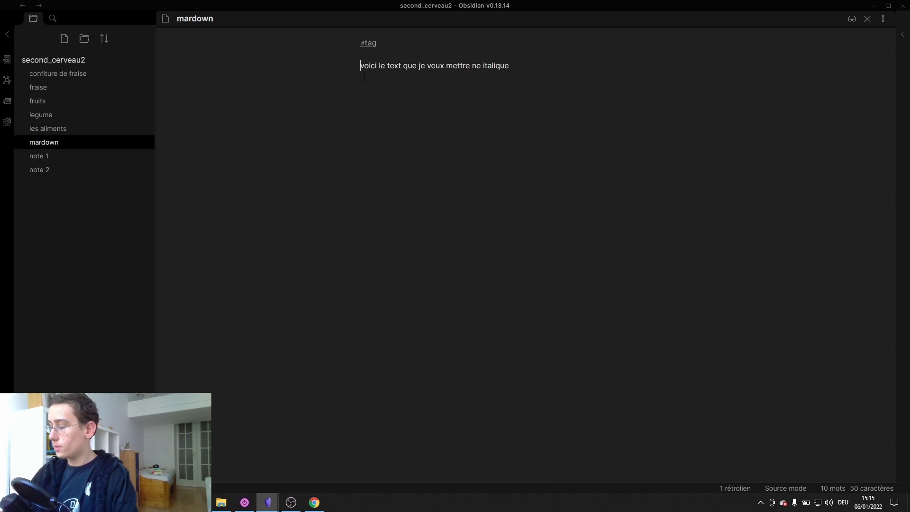
{"action": "type", "text": "*"}
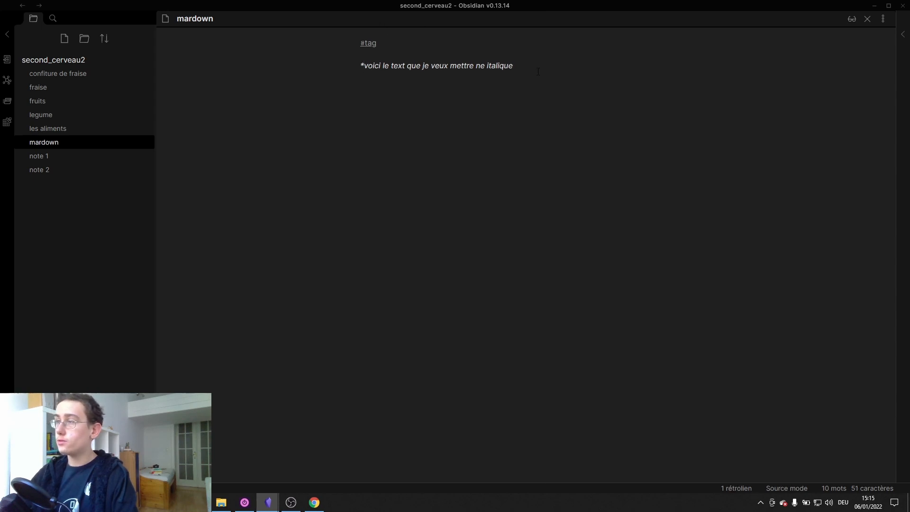
{"action": "type", "text": "*"}
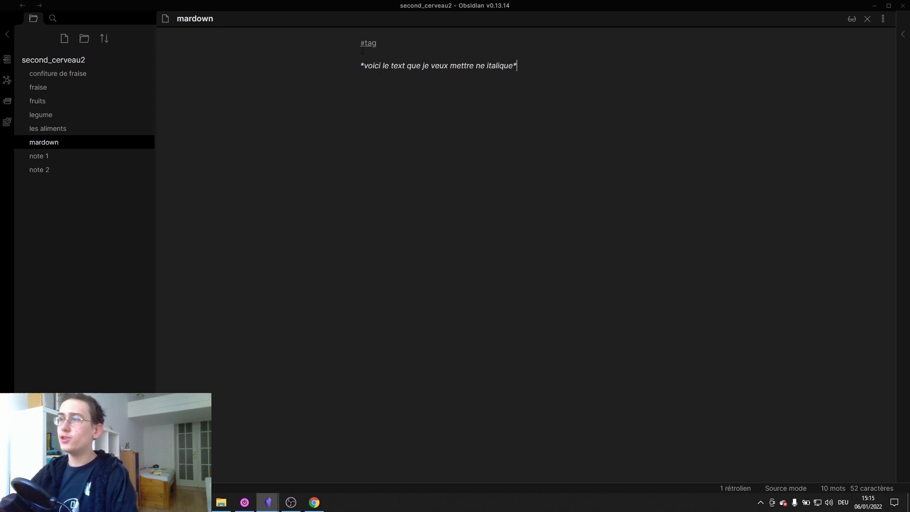
{"action": "left_click_drag", "start_coordinate": [365, 66], "coordinate": [353, 66]}
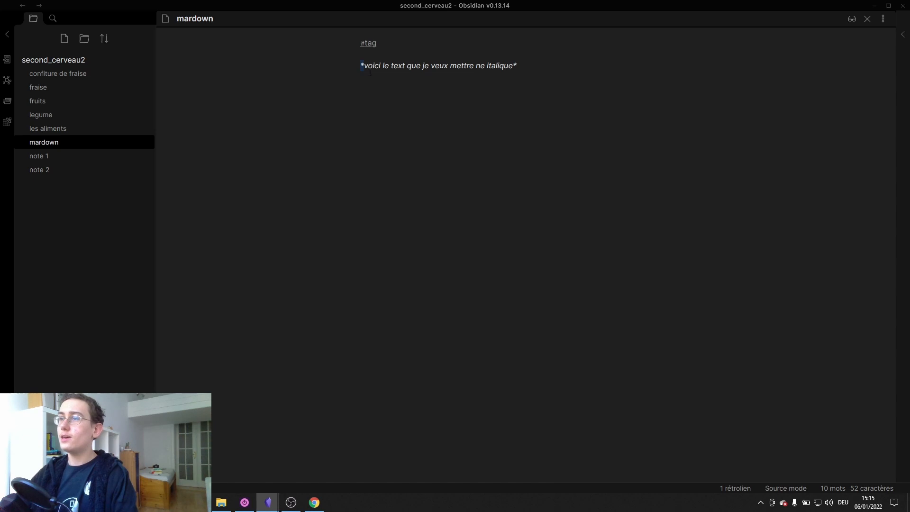
{"action": "key", "text": "Return"}
{"action": "key", "text": "Return"}
{"action": "key", "text": "Return"}
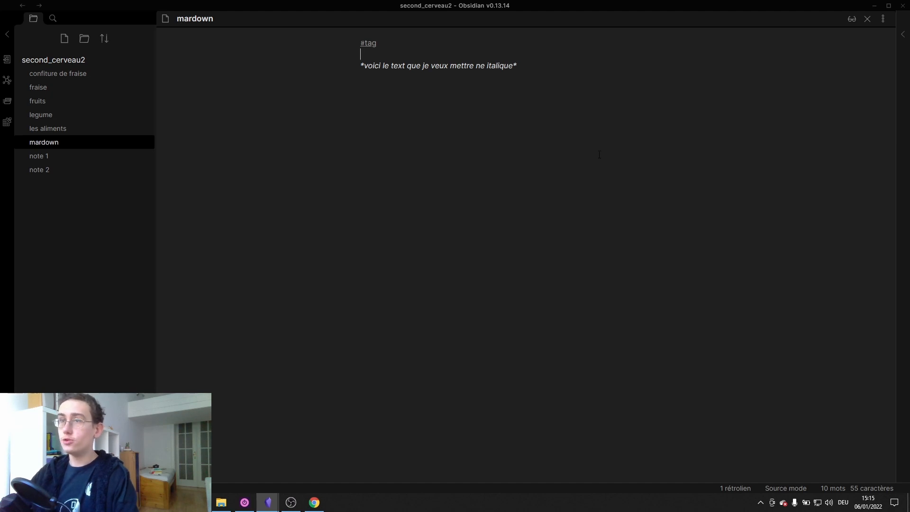
- View the fruits and fraise notes and return to the mardown note
{"action": "left_click", "coordinate": [105, 99]}
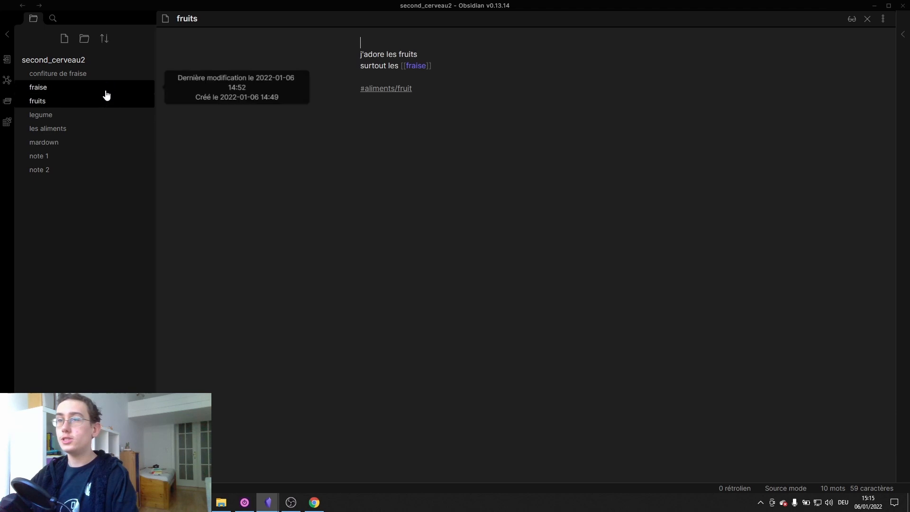
{"action": "left_click", "coordinate": [106, 90]}
{"action": "left_click", "coordinate": [105, 145]}
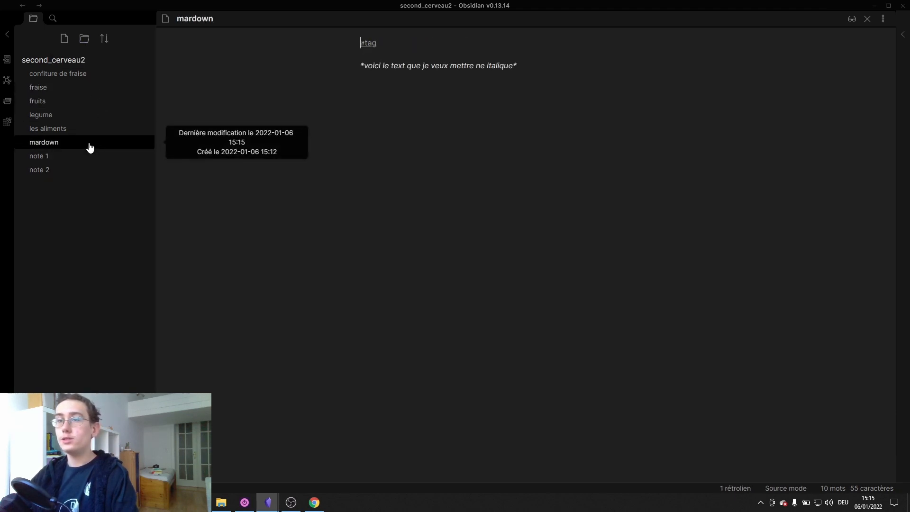
- Insert an internal link to note 1 above the tag in mardown, separated from it by a blank line
{"action": "key", "text": "Return"}
{"action": "key", "text": "Return"}
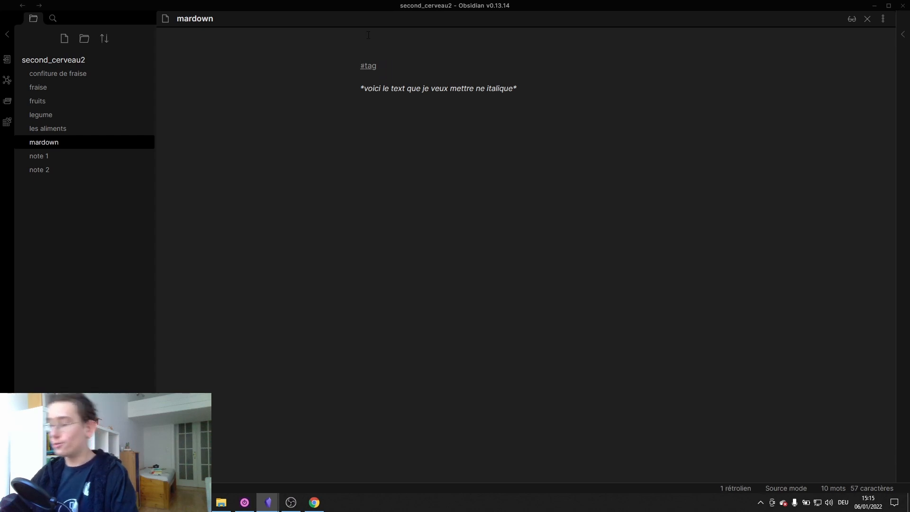
{"action": "type", "text": "[["}
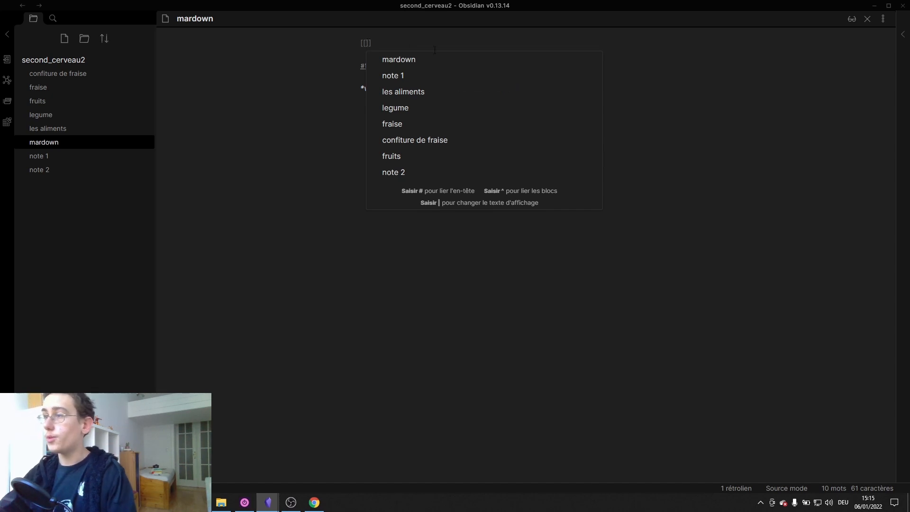
{"action": "left_click", "coordinate": [428, 78]}
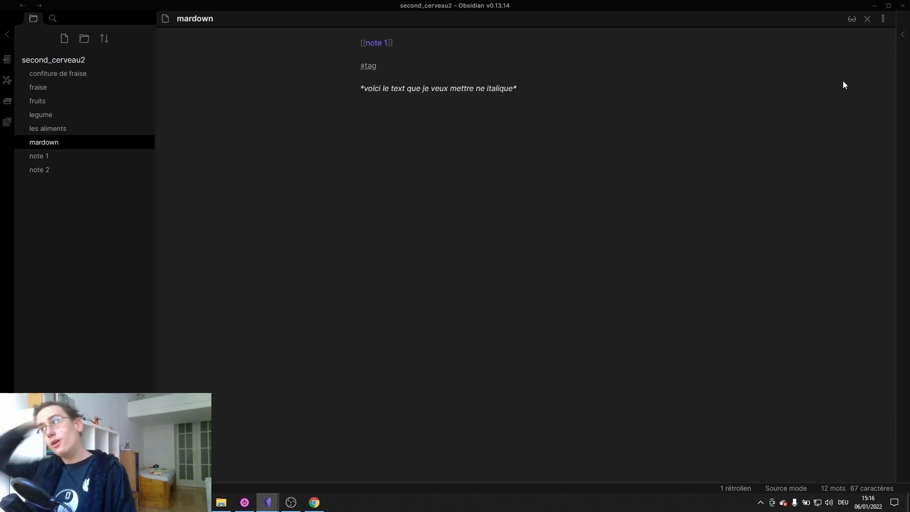
- Show mardown in reading view and follow its link to note 1
{"action": "left_click", "coordinate": [851, 22]}
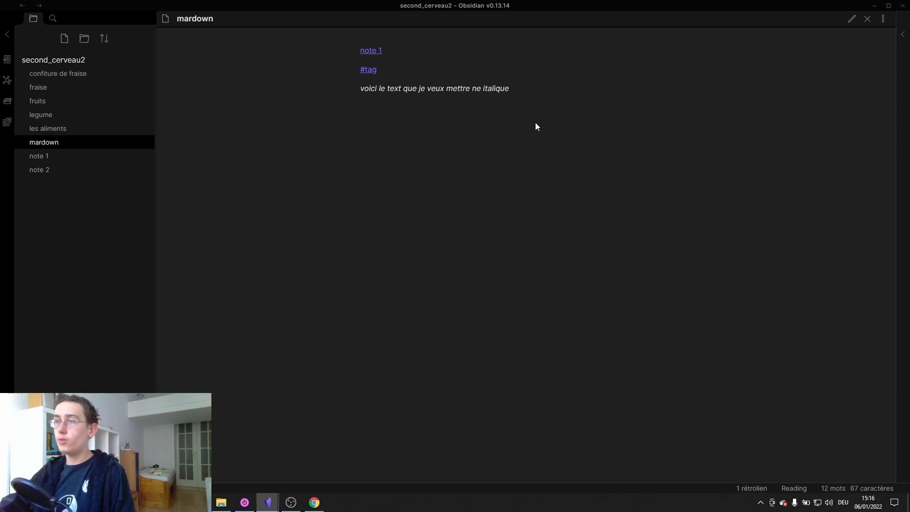
{"action": "mouse_move", "coordinate": [375, 51]}
{"action": "left_click", "coordinate": [372, 52]}
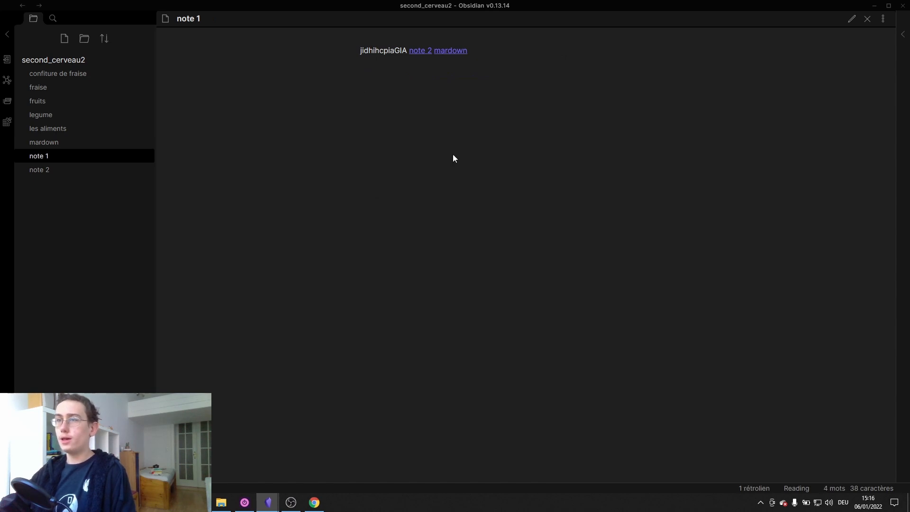
- Follow the link from note 1 to note 2, and go back through the history to mardown
{"action": "left_click", "coordinate": [421, 51]}
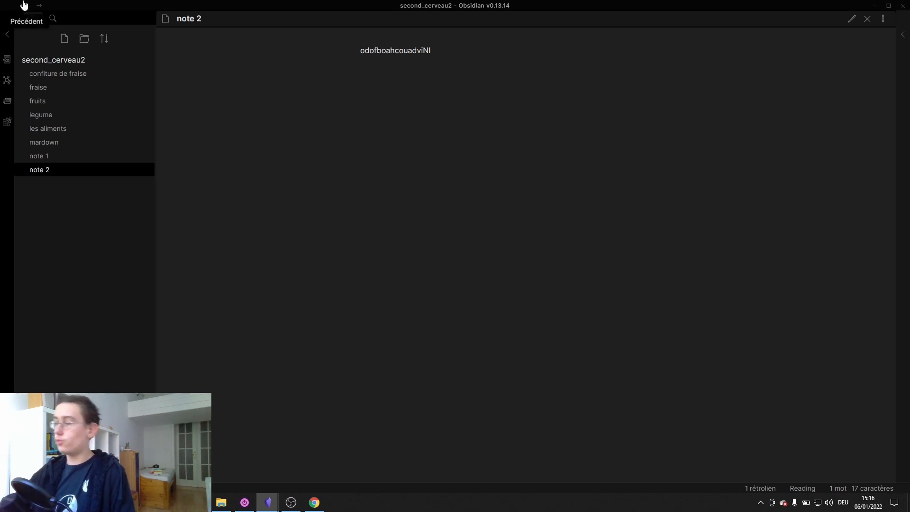
{"action": "left_click", "coordinate": [23, 5]}
{"action": "left_click", "coordinate": [24, 5]}
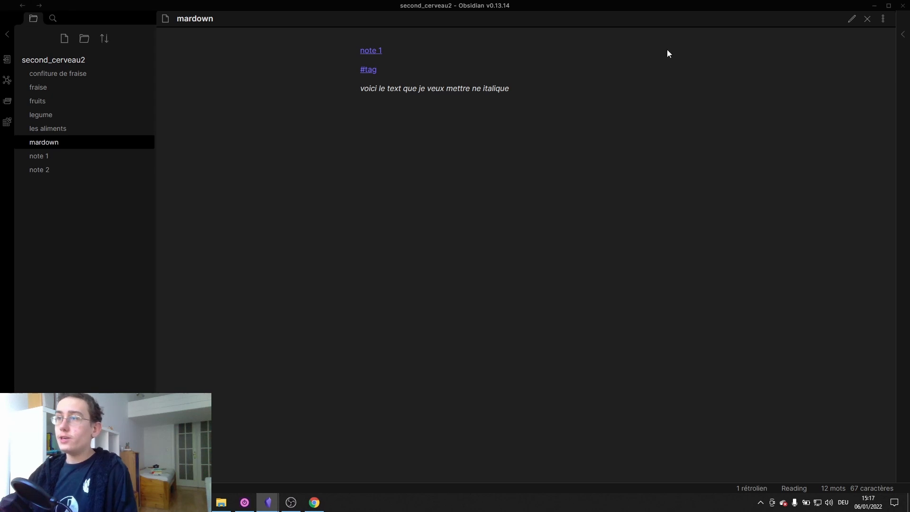
- Compare mardown's source and reading views by switching between them several times, finishing in source mode
{"action": "left_click", "coordinate": [851, 20]}
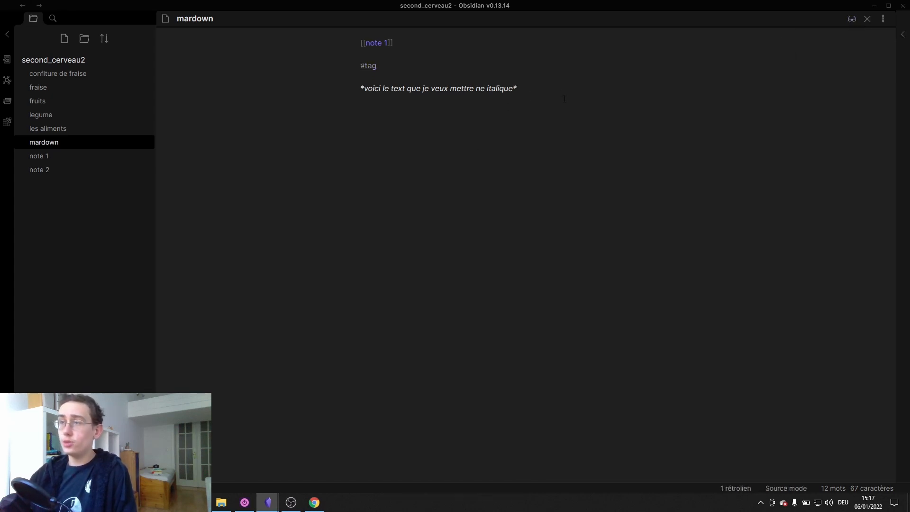
{"action": "left_click", "coordinate": [851, 19]}
{"action": "left_click", "coordinate": [851, 20]}
{"action": "left_click", "coordinate": [851, 19]}
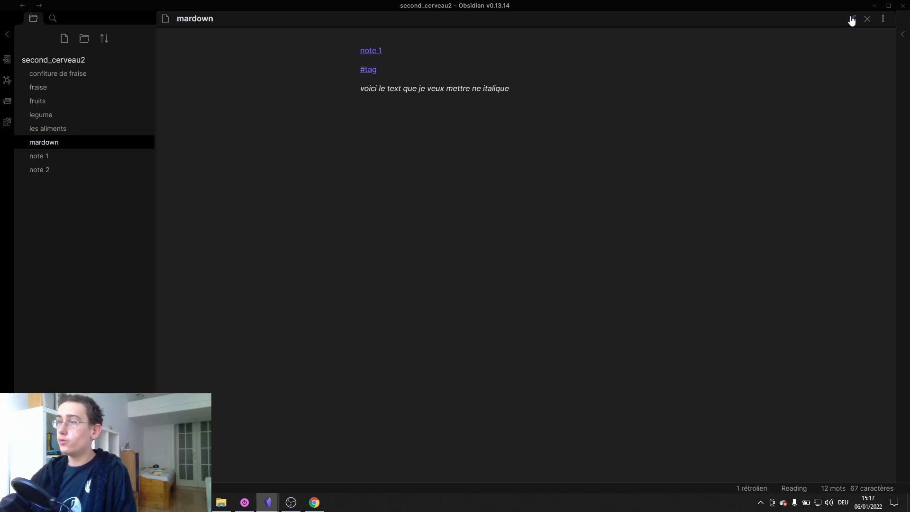
{"action": "left_click", "coordinate": [851, 20]}
{"action": "left_click", "coordinate": [851, 20]}
{"action": "left_click", "coordinate": [852, 20]}
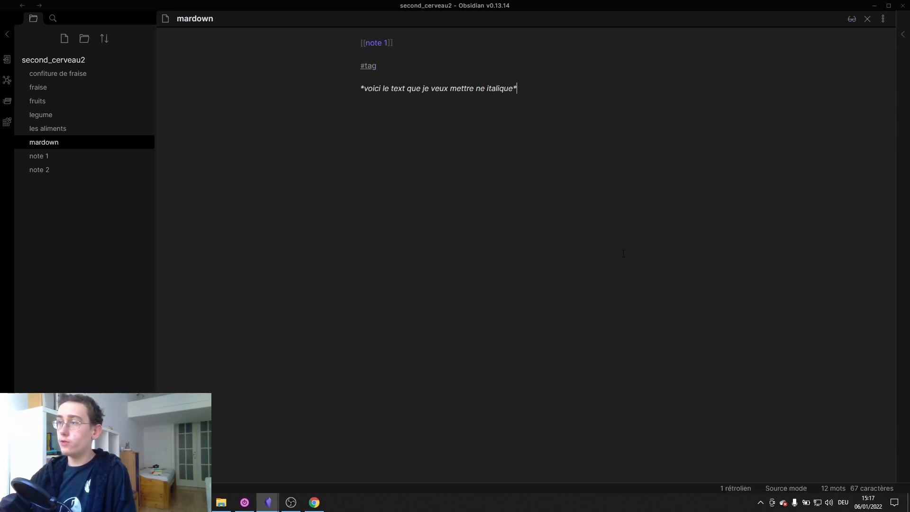
- Enter the test text "hk" after the italic sentence, remove it, and add two line breaks there
{"action": "type", "text": "hk"}
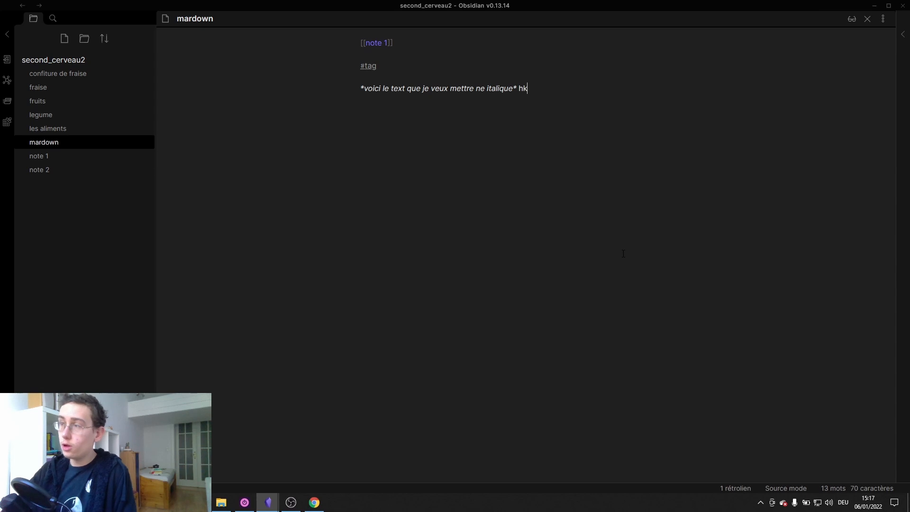
{"action": "key", "text": "BackSpace"}
{"action": "key", "text": "BackSpace"}
{"action": "key", "text": "Return"}
{"action": "key", "text": "Return"}
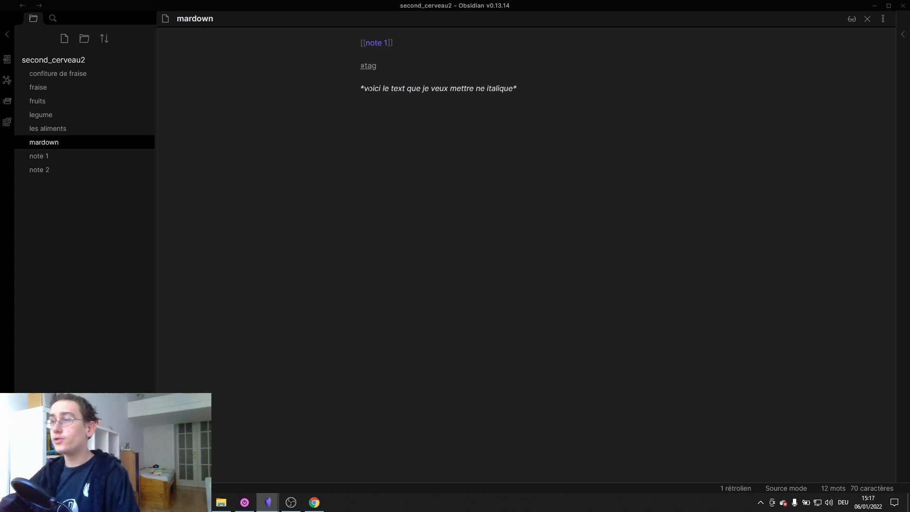
- Copy "voici le text que je veux mettre" from the italic sentence, paste it below after a blank line, and complete it with "em gras"
{"action": "left_click_drag", "start_coordinate": [364, 88], "coordinate": [473, 89]}
{"action": "key", "text": "ctrl+c"}
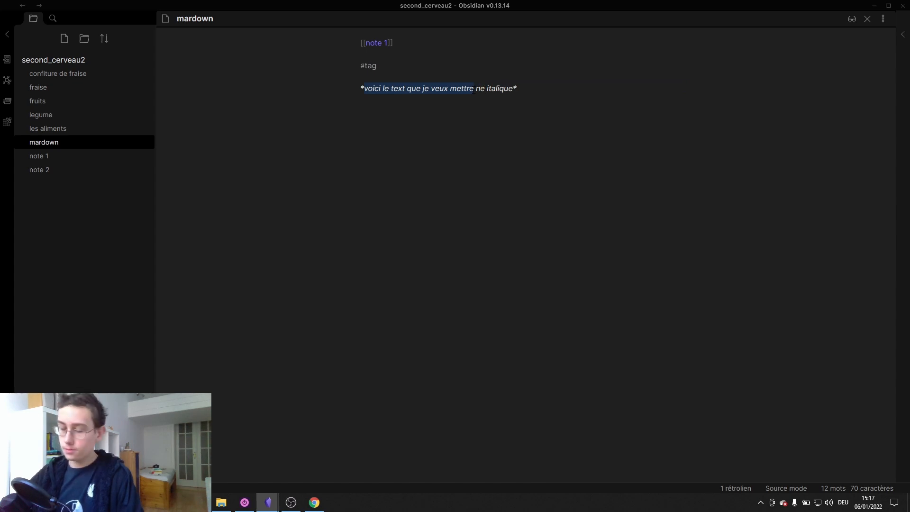
{"action": "left_click", "coordinate": [548, 94]}
{"action": "key", "text": "Return"}
{"action": "key", "text": "Return"}
{"action": "key", "text": "ctrl+v"}
{"action": "type", "text": "em gras"}
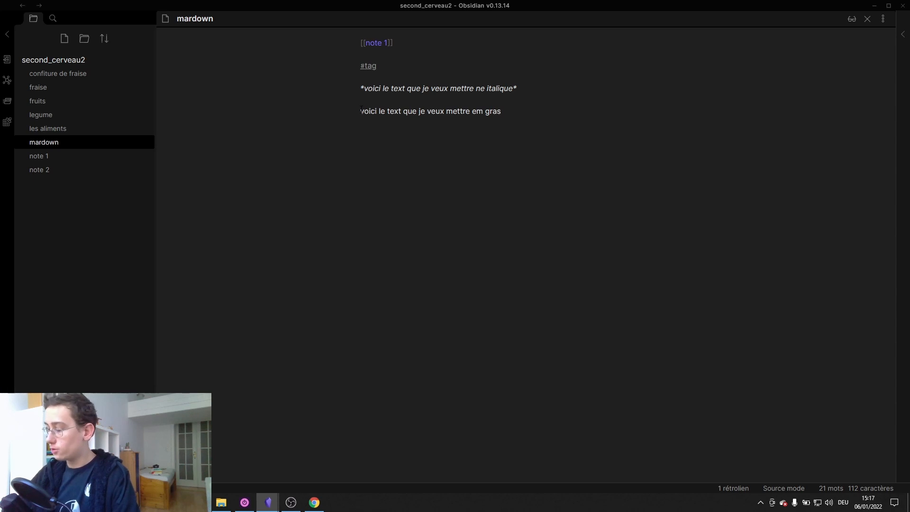
- Put double asterisks before the "em gras" sentence and append the sample text "leledlweqkfoq" to its end
{"action": "type", "text": "**"}
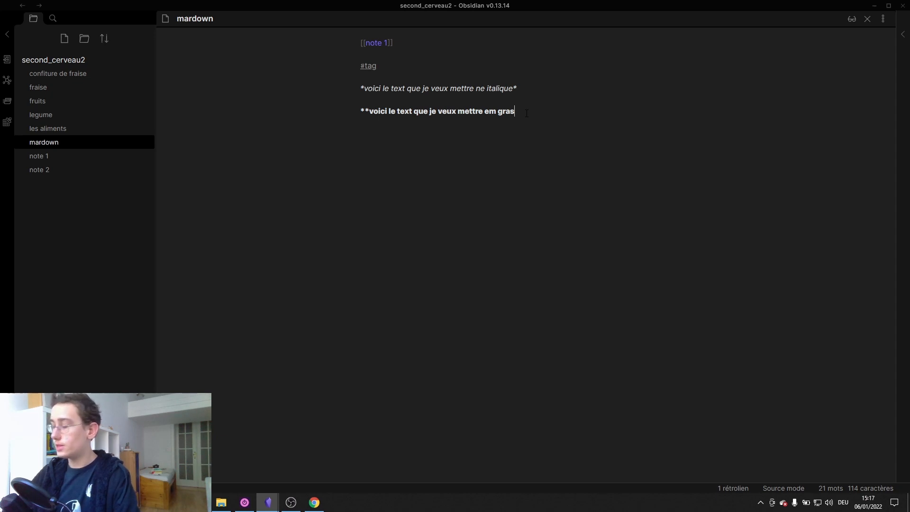
{"action": "type", "text": "**"}
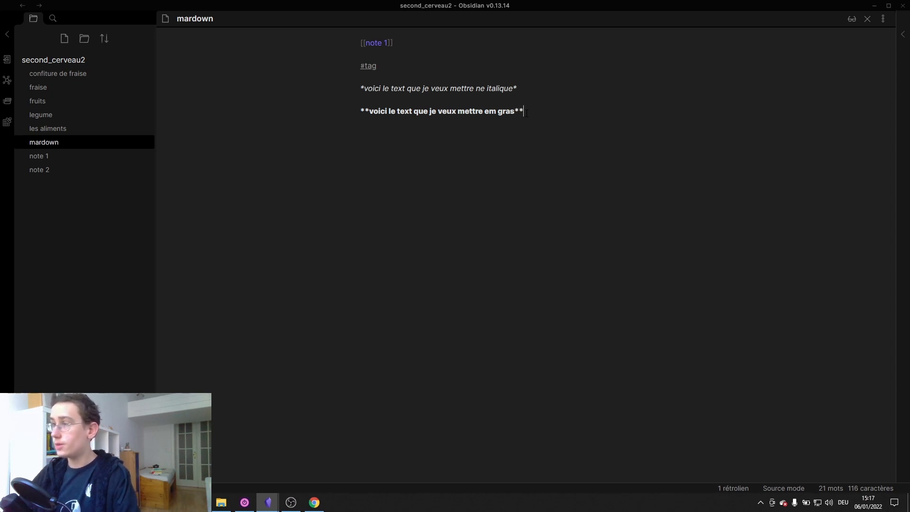
{"action": "key", "text": "BackSpace"}
{"action": "key", "text": "BackSpace"}
{"action": "type", "text": "leledlweqkfoq"}
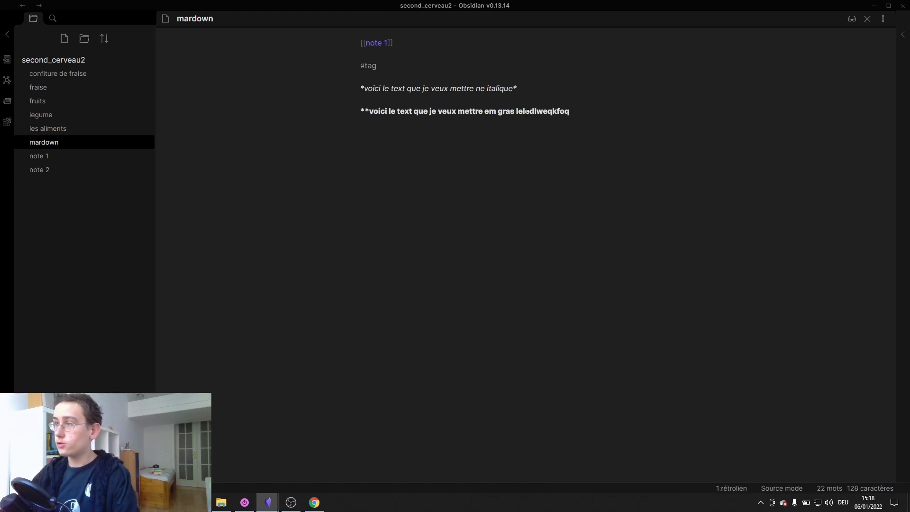
- Close the bold formatting with double asterisks right after "em gras", before "leledlweqkfoq", and preview the note in reading view
{"action": "left_click_drag", "start_coordinate": [516, 111], "coordinate": [601, 108]}
{"action": "left_click", "coordinate": [590, 114]}
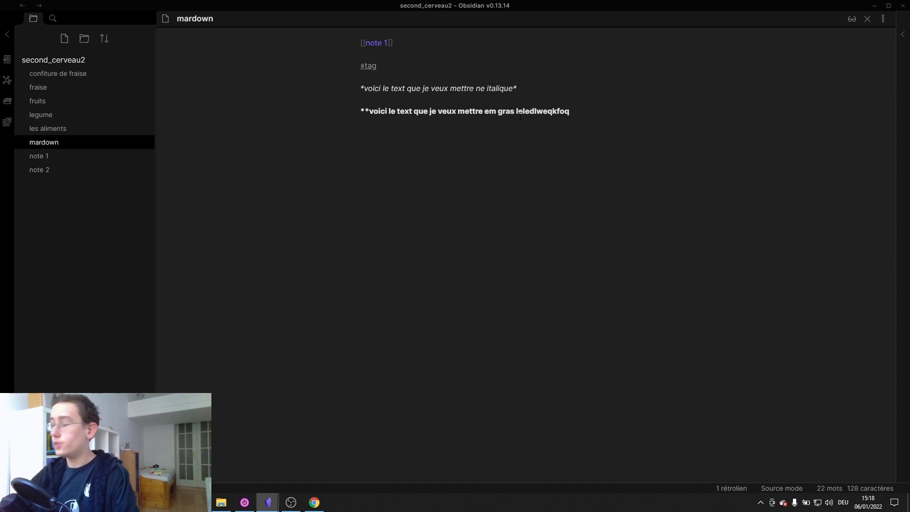
{"action": "type", "text": "**"}
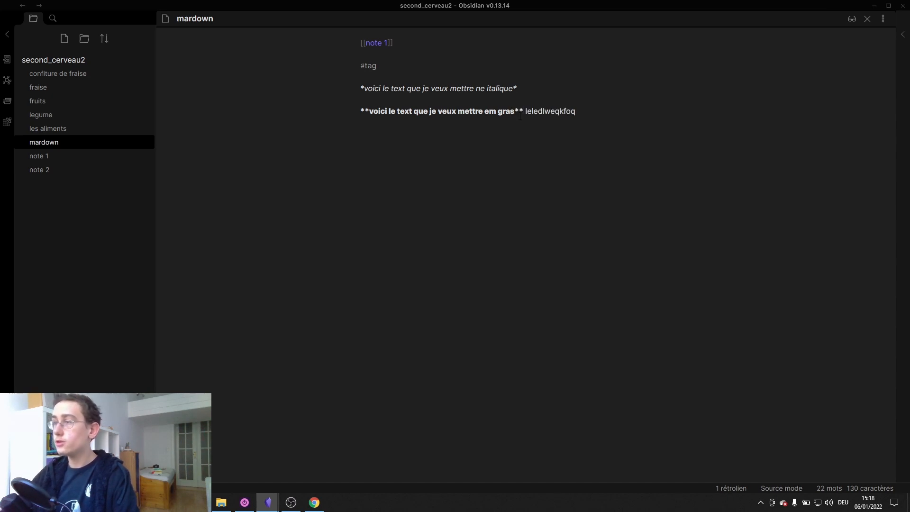
{"action": "left_click_drag", "start_coordinate": [525, 111], "coordinate": [516, 115]}
{"action": "left_click", "coordinate": [592, 107]}
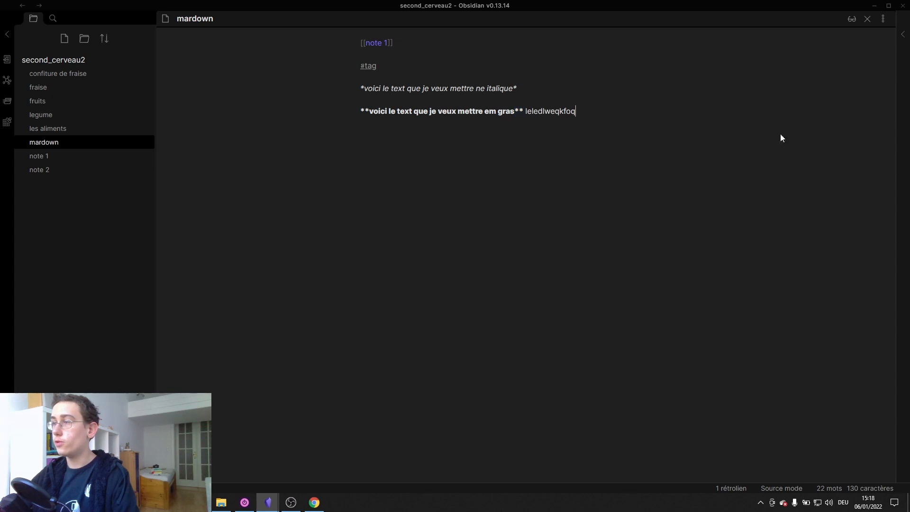
{"action": "left_click", "coordinate": [851, 19]}
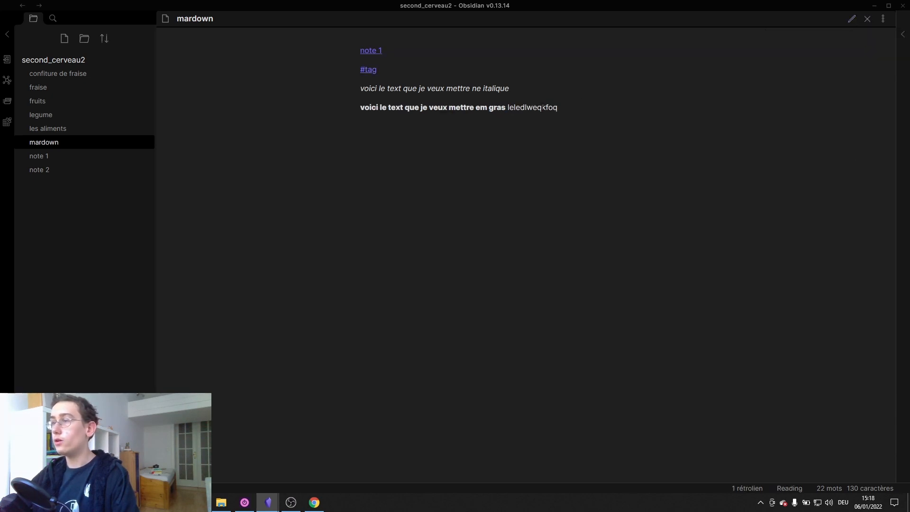
{"action": "left_click", "coordinate": [852, 20]}
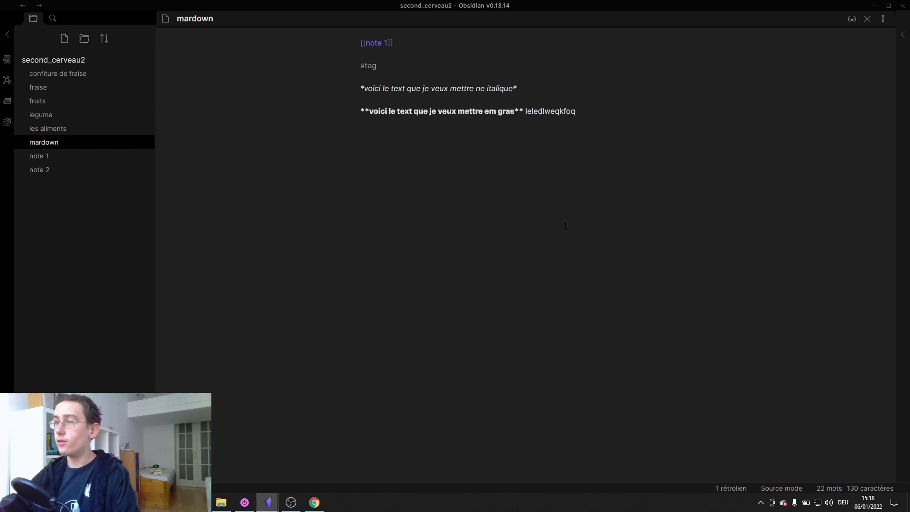
- Add two line breaks at the end of mardown and the heading "# Titre" at its start, one blank line above the note 1 link
{"action": "key", "text": "Return"}
{"action": "key", "text": "Return"}
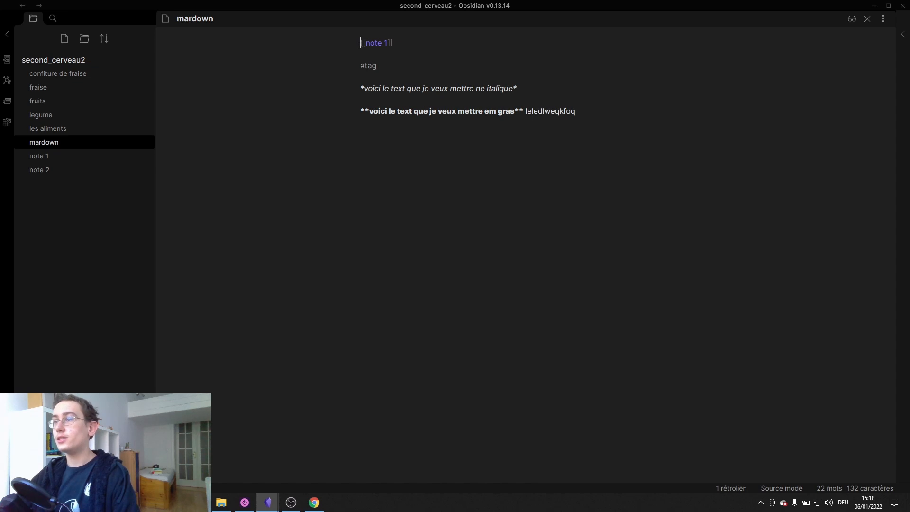
{"action": "key", "text": "Return"}
{"action": "key", "text": "Return"}
{"action": "key", "text": "Return"}
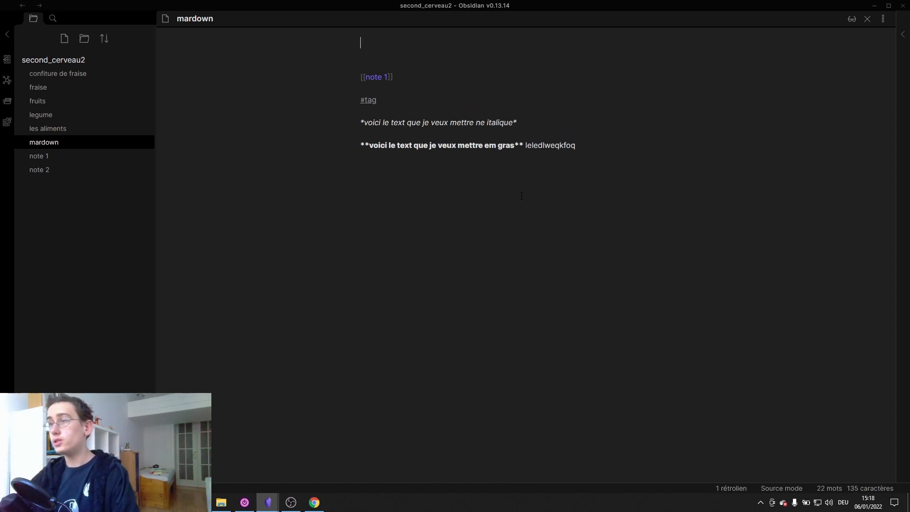
{"action": "type", "text": "#"}
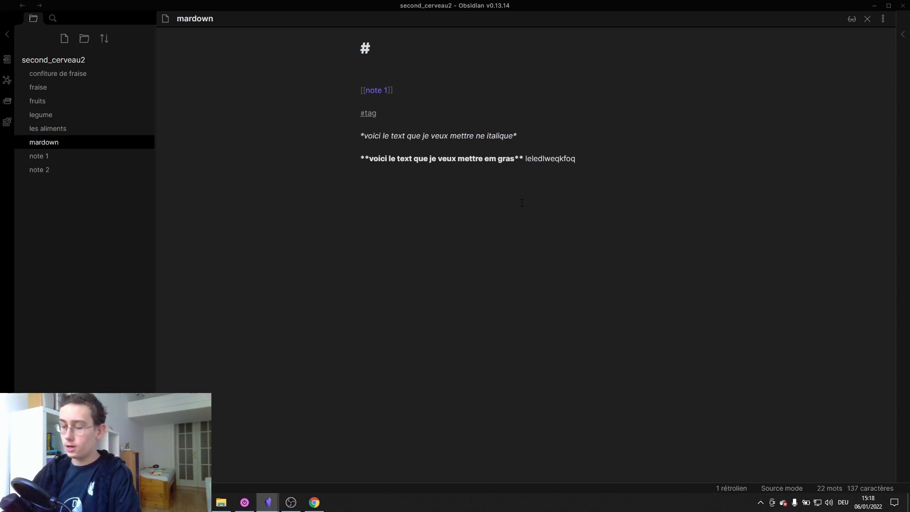
{"action": "type", "text": "Titre"}
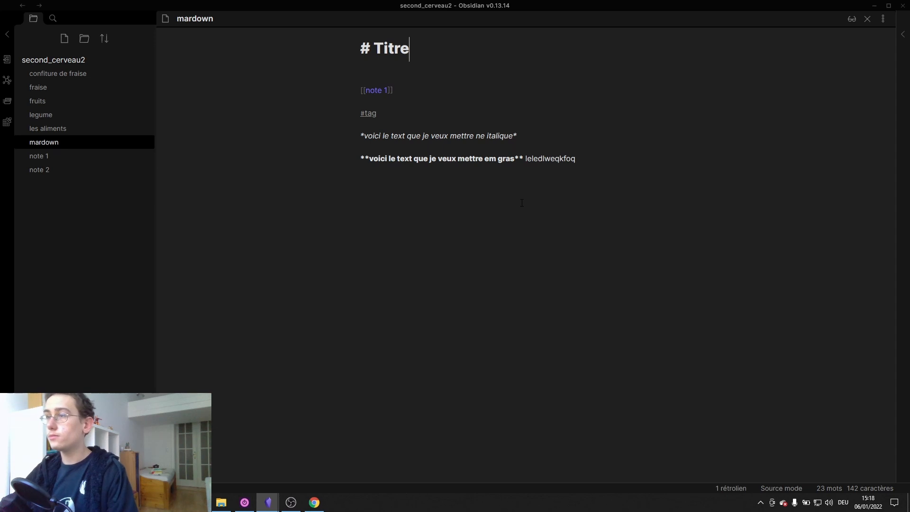
{"action": "left_click", "coordinate": [458, 66]}
{"action": "key", "text": "BackSpace"}
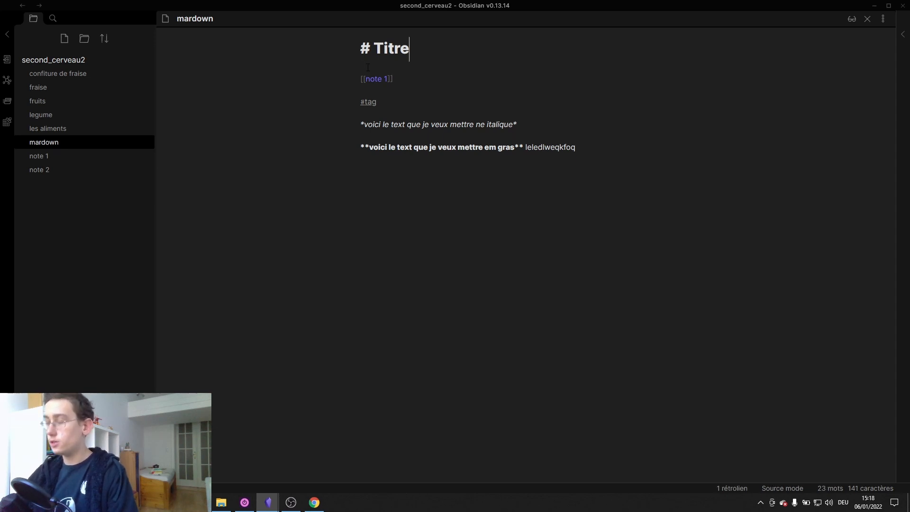
- Examine the Titre heading in reading view and return to source mode
{"action": "left_click", "coordinate": [853, 21]}
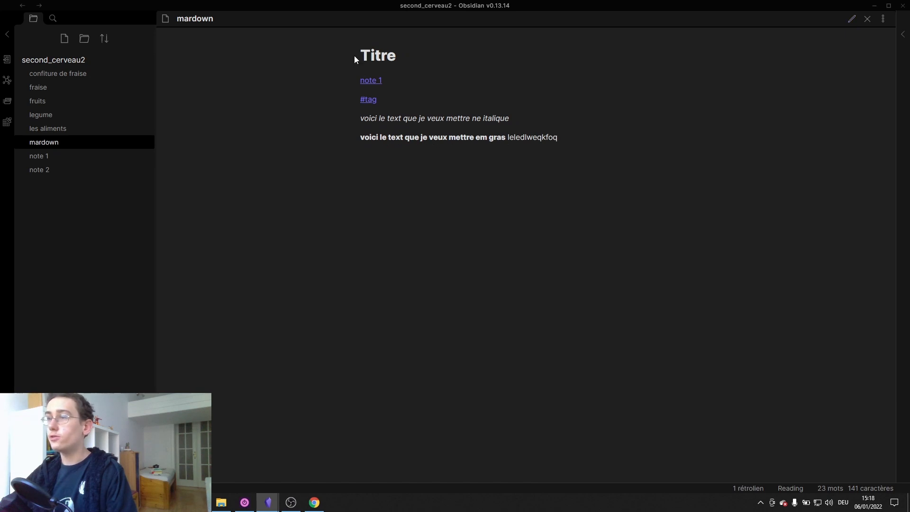
{"action": "left_click_drag", "start_coordinate": [358, 55], "coordinate": [480, 66]}
{"action": "left_click", "coordinate": [331, 90]}
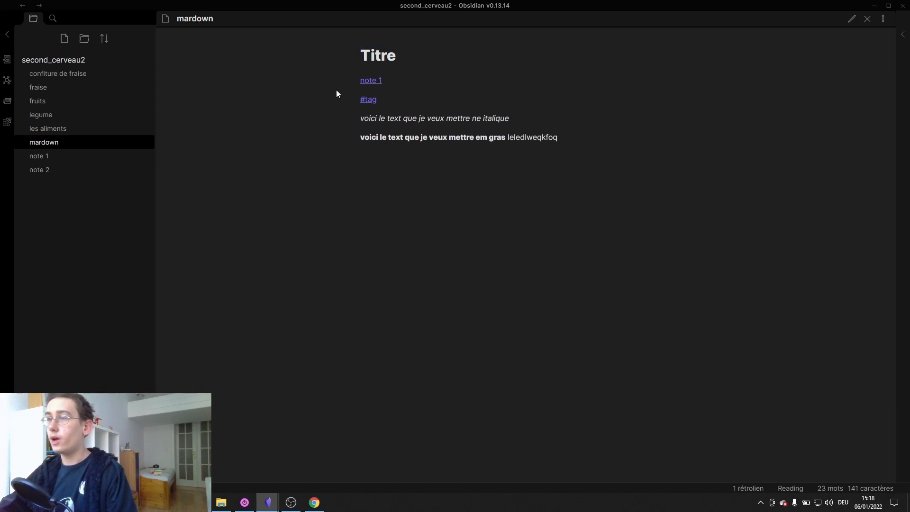
{"action": "left_click", "coordinate": [850, 20]}
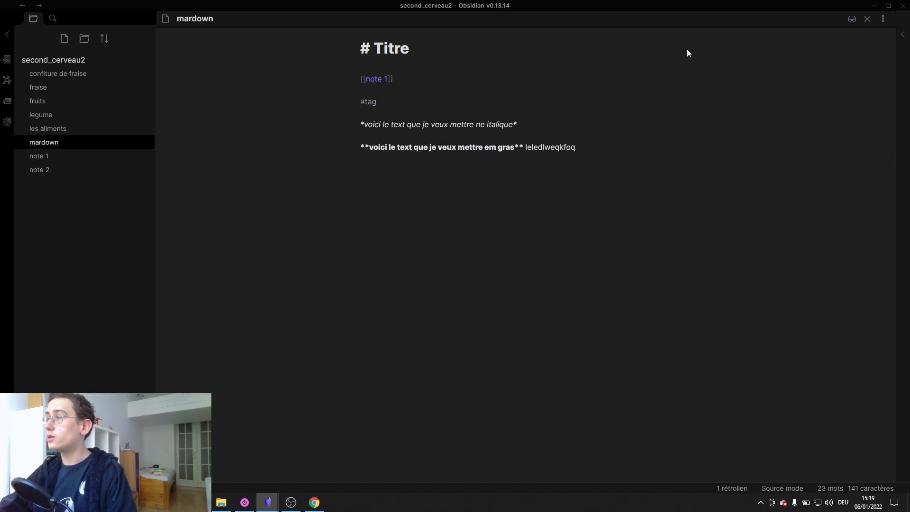
- Add the level-two heading "## sous titre" directly below the Titre heading
{"action": "left_click", "coordinate": [383, 63]}
{"action": "type", "text": "## "}
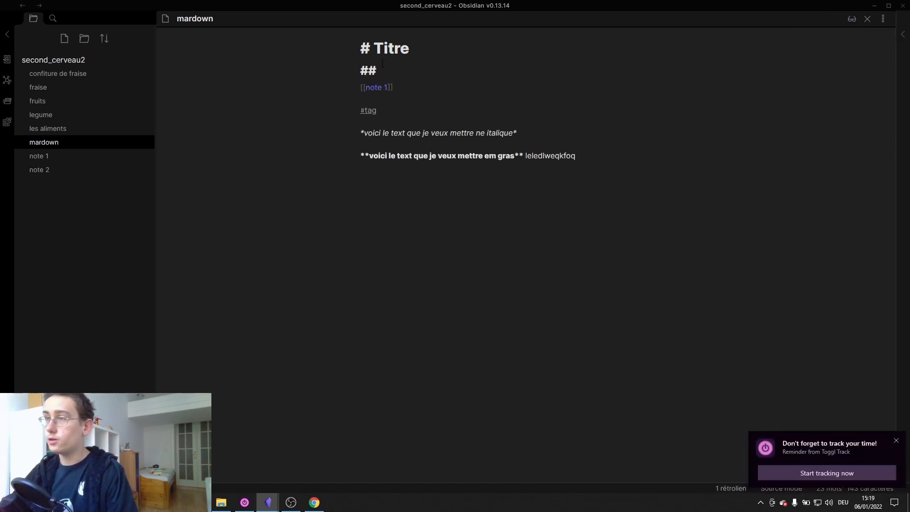
{"action": "type", "text": "sous"}
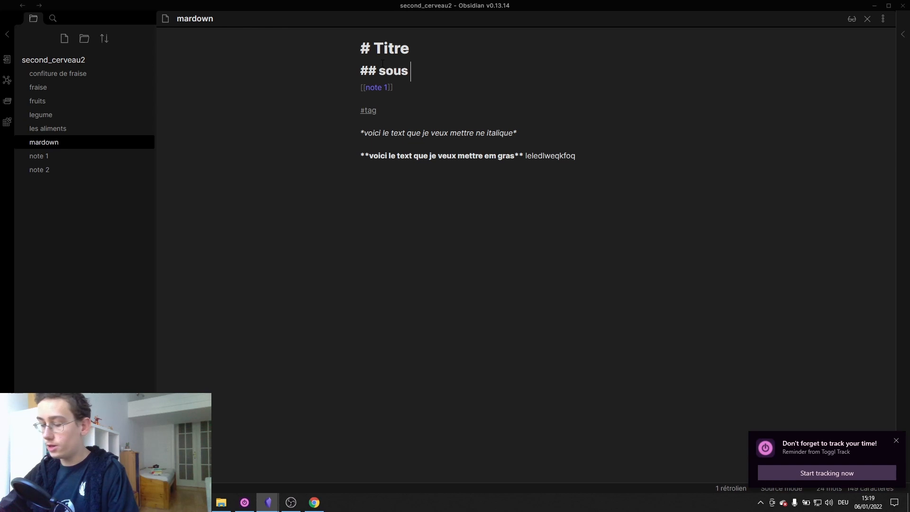
{"action": "type", "text": " titre"}
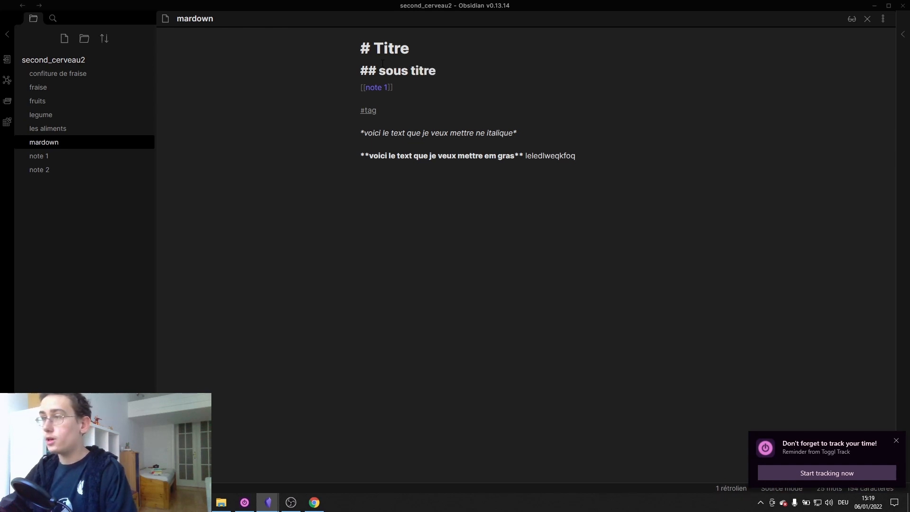
- Add the level-three heading "### sous sous titre" below the level-two heading, separated by a blank line
{"action": "key", "text": "Return"}
{"action": "key", "text": "Return"}
{"action": "type", "text": "### sous sous t"}
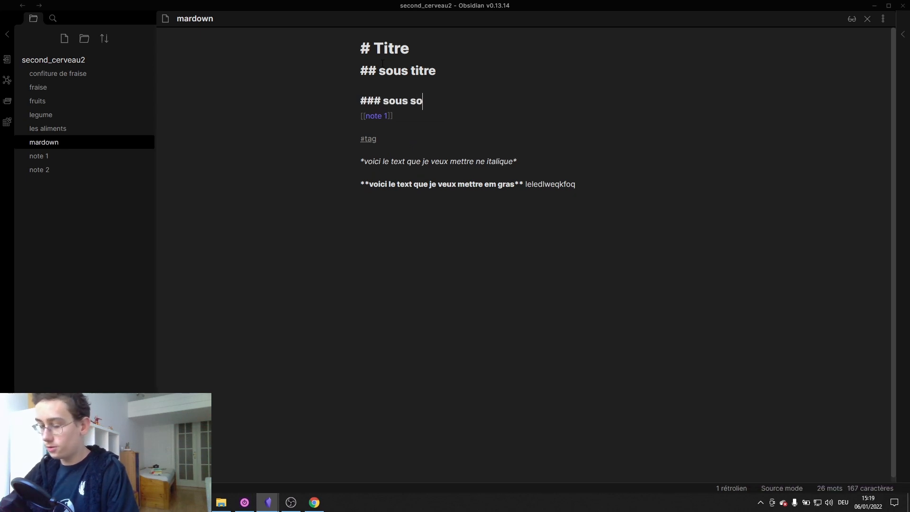
{"action": "type", "text": "re"}
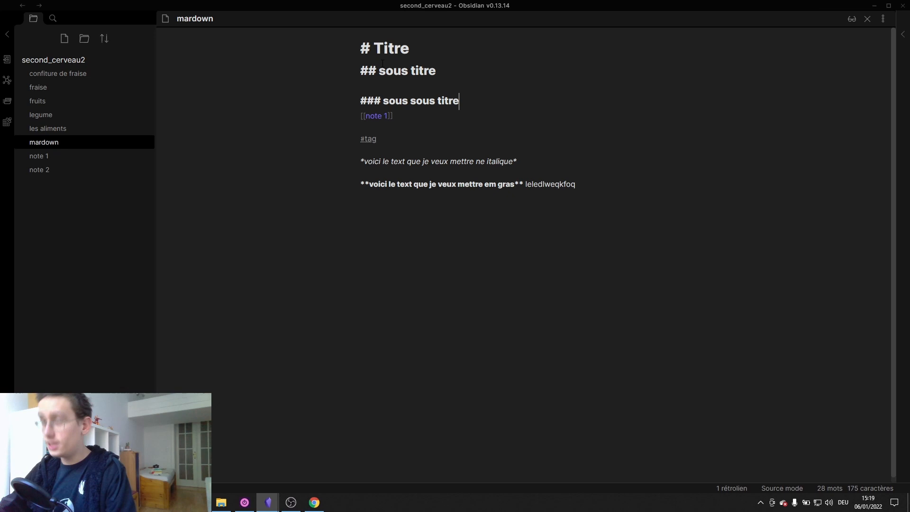
- Add the heading markers "####" and "#####" below the sous sous titre heading, separated by blank lines
{"action": "key", "text": "Return"}
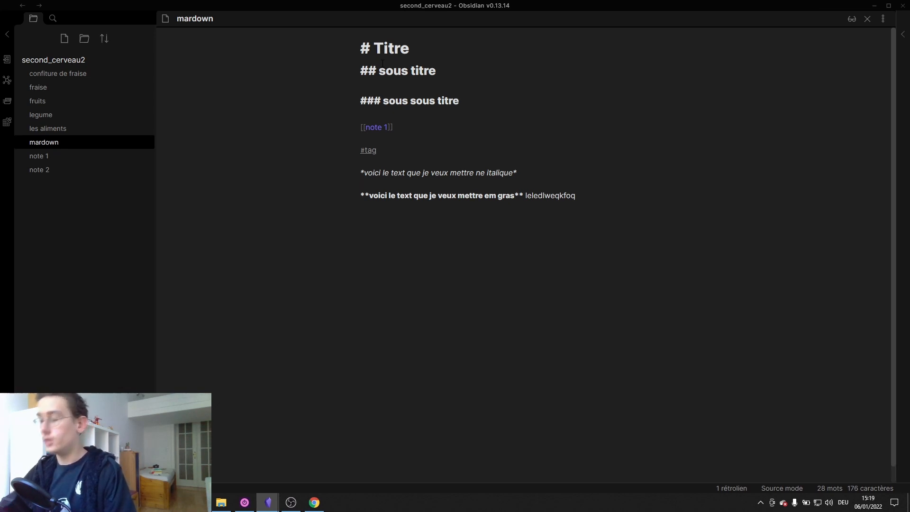
{"action": "key", "text": "Return"}
{"action": "type", "text": "####"}
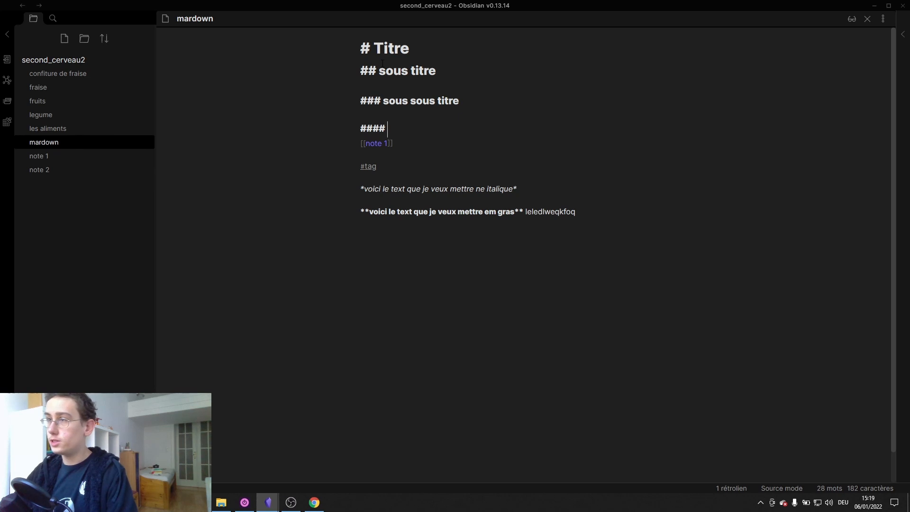
{"action": "key", "text": "Return"}
{"action": "key", "text": "Return"}
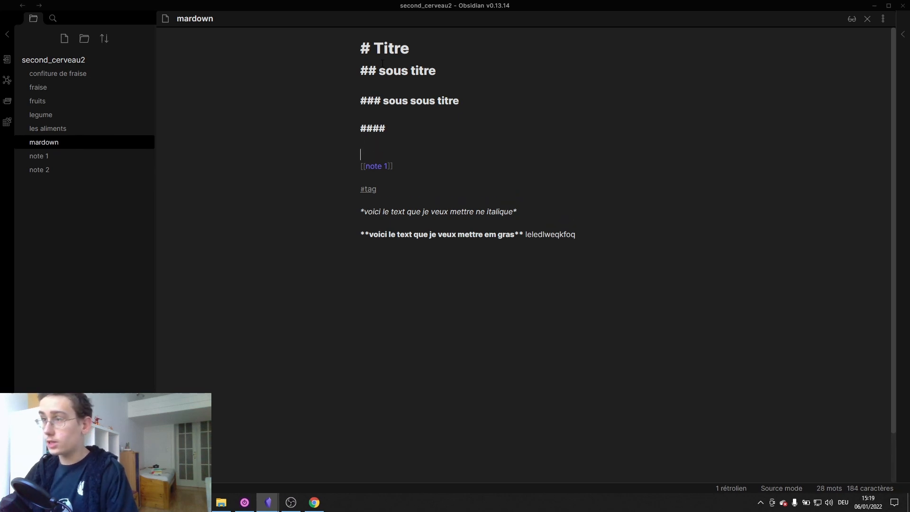
{"action": "type", "text": "#####"}
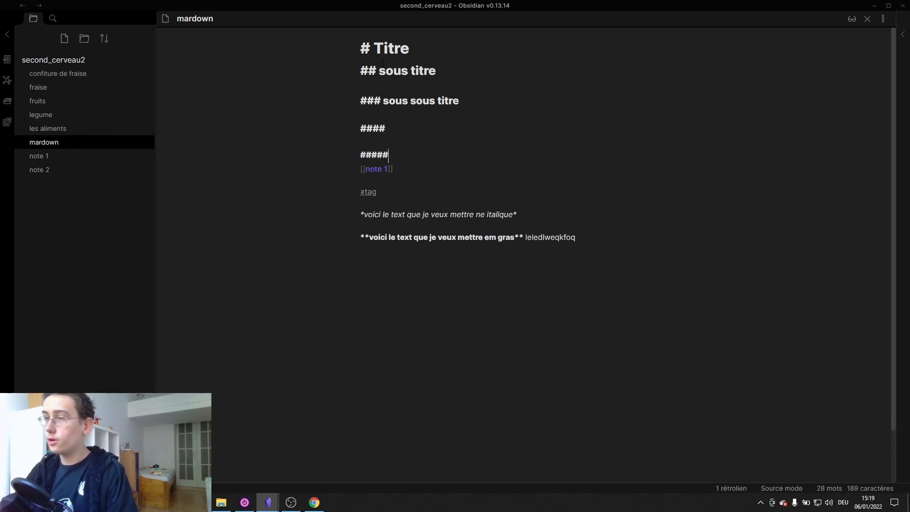
- Try extending the level-five heading marker with additional hash signs, and restore it to five
{"action": "type", "text": "####"}
{"action": "key", "text": "BackSpace"}
{"action": "key", "text": "BackSpace"}
{"action": "key", "text": "BackSpace"}
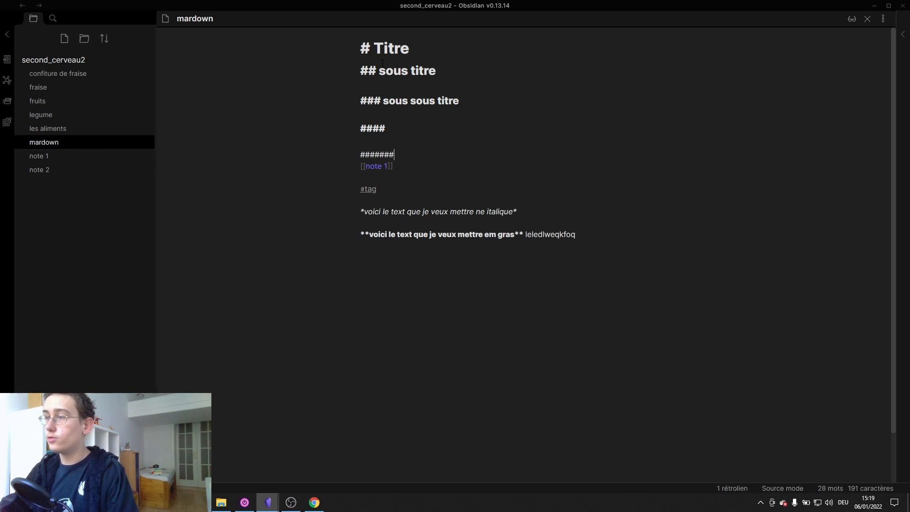
{"action": "key", "text": "BackSpace"}
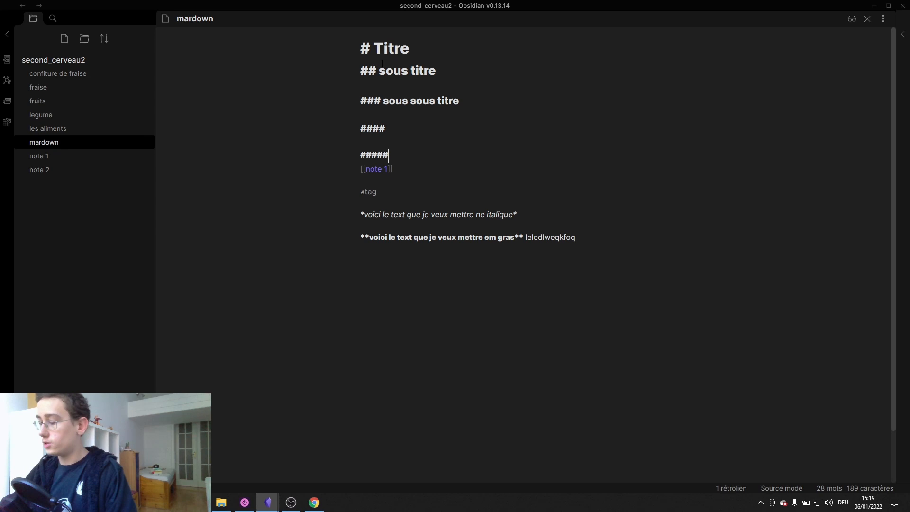
{"action": "type", "text": "##"}
{"action": "key", "text": "BackSpace"}
{"action": "key", "text": "BackSpace"}
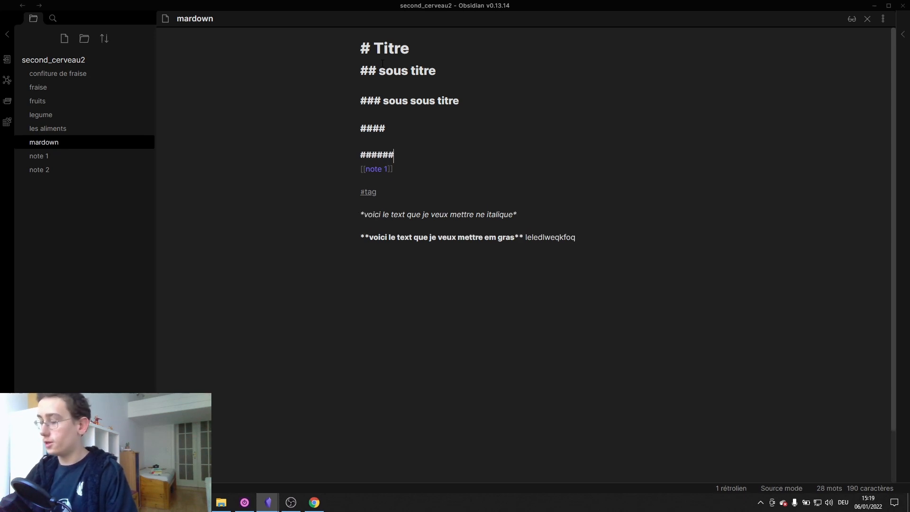
- Fill in the level-four heading with the text "4ème niveau"
{"action": "left_click", "coordinate": [407, 129]}
{"action": "type", "text": "4"}
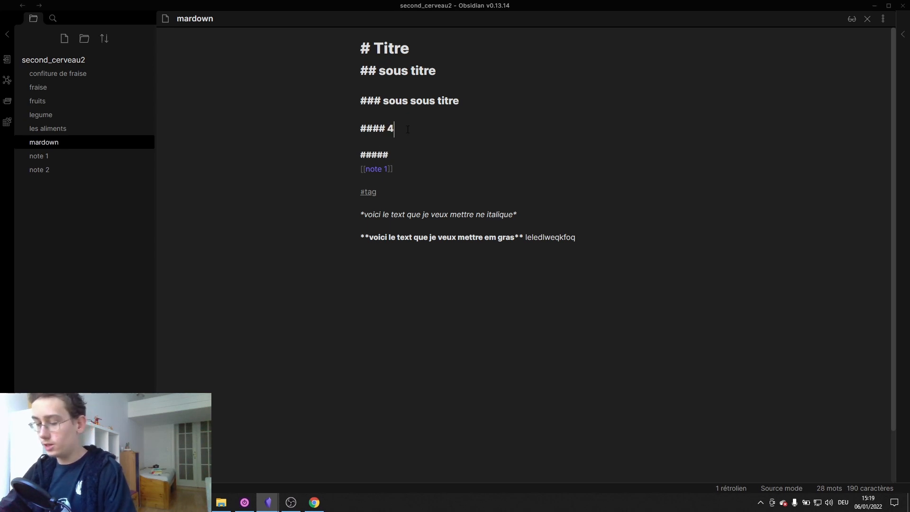
{"action": "type", "text": "èm "}
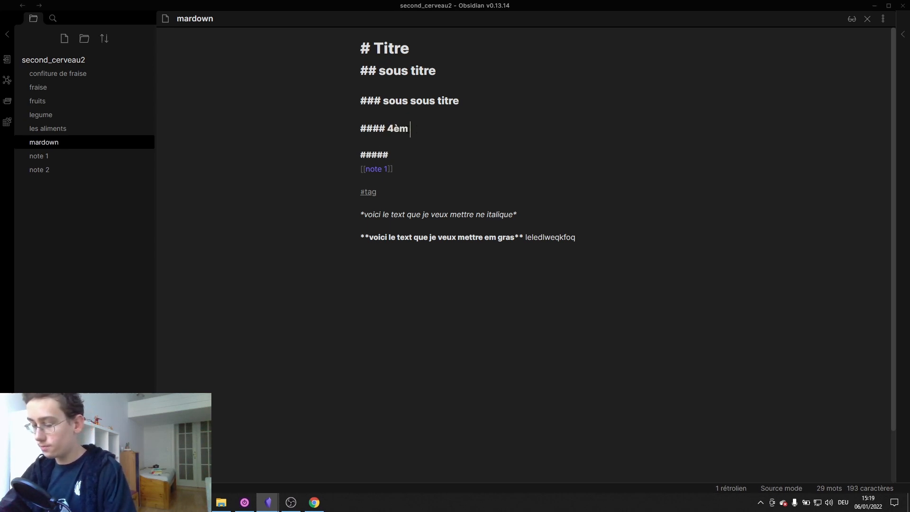
{"action": "type", "text": "e"}
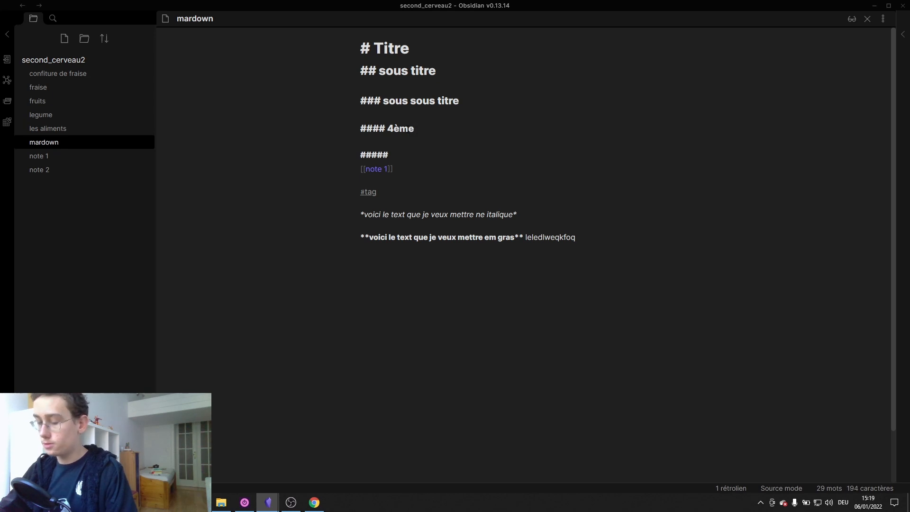
{"action": "type", "text": "niv"}
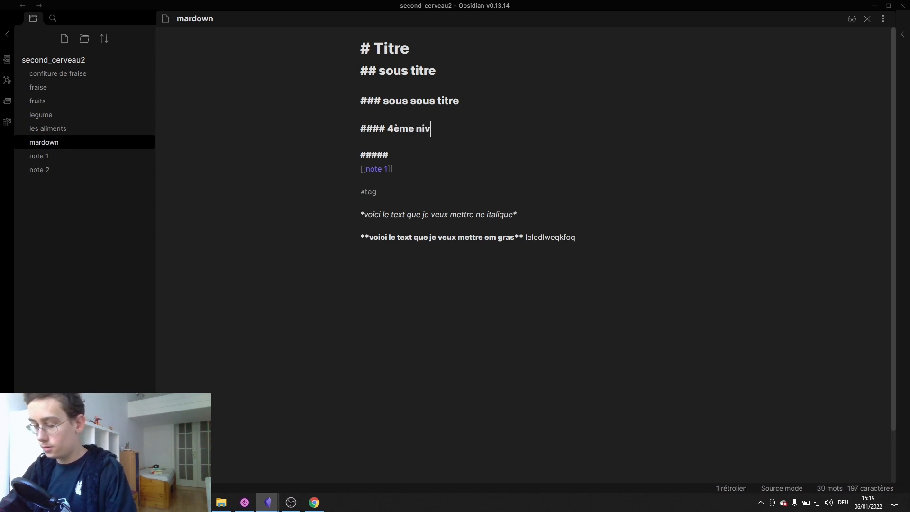
{"action": "type", "text": "eau"}
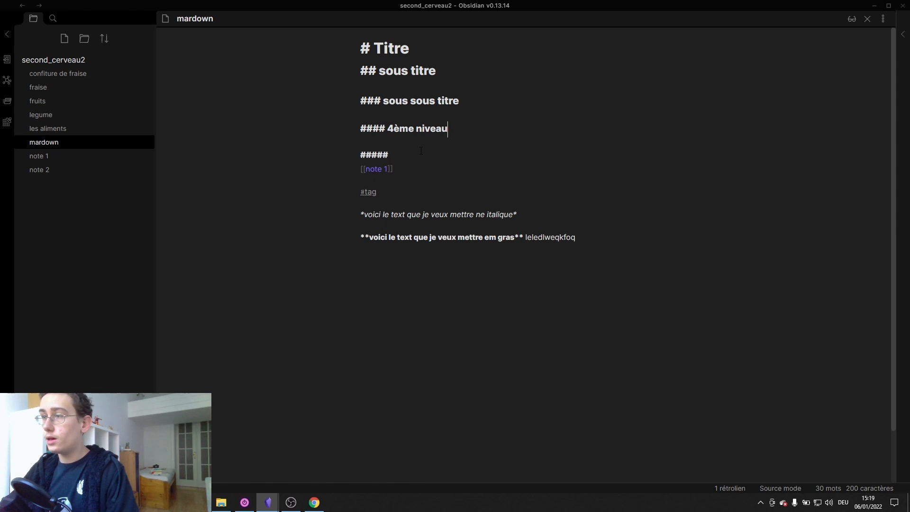
- Fill in the level-five heading as "5ème niveau", reusing the ending copied from the level-four heading
{"action": "type", "text": " 5"}
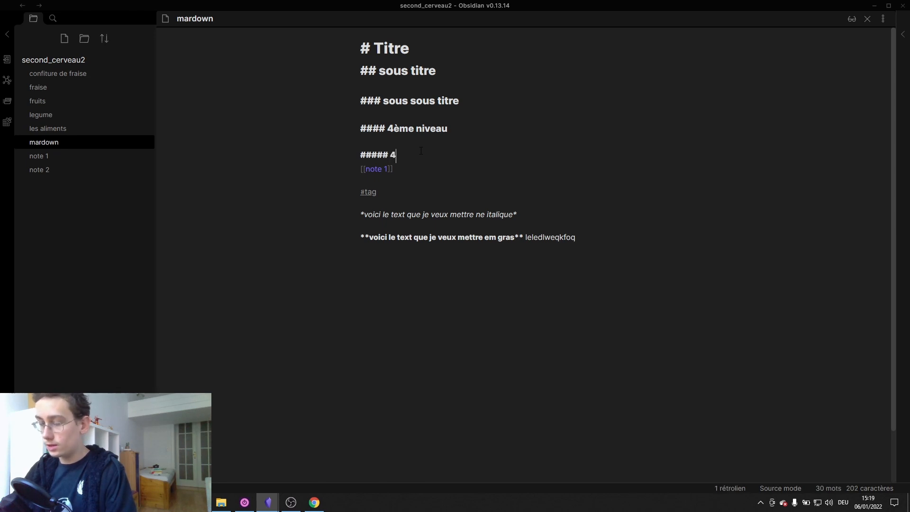
{"action": "key", "text": "BackSpace"}
{"action": "type", "text": "5"}
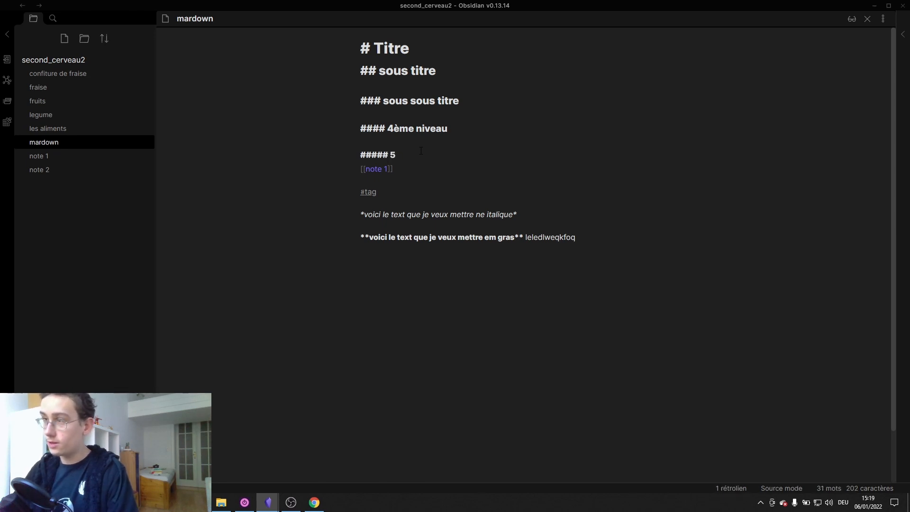
{"action": "left_click", "coordinate": [394, 128]}
{"action": "left_click_drag", "start_coordinate": [394, 128], "coordinate": [454, 128]}
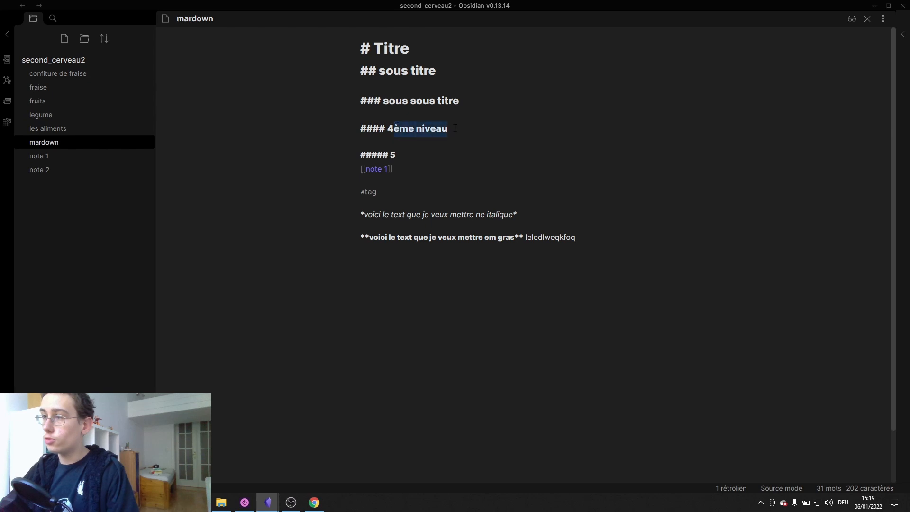
{"action": "key", "text": "ctrl+c"}
{"action": "left_click", "coordinate": [431, 156]}
{"action": "key", "text": "ctrl+v"}
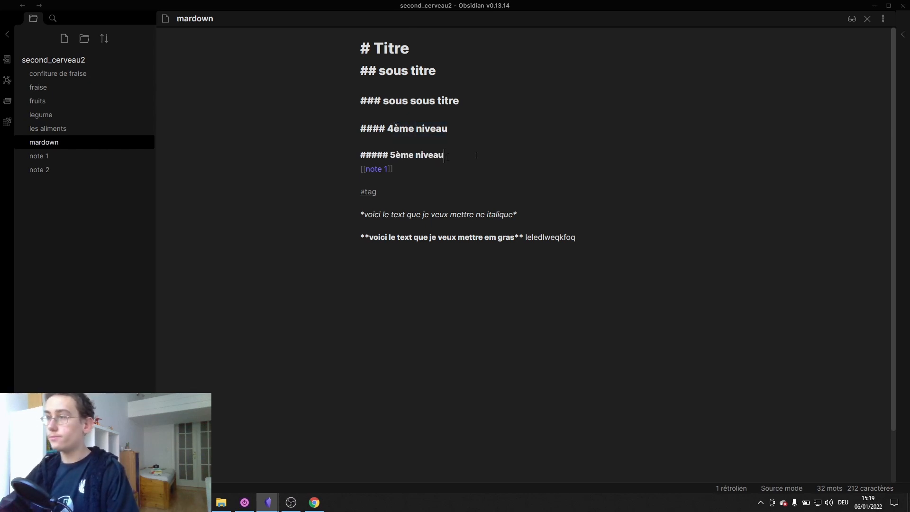
- Compare the five heading levels in reading view and return to source mode
{"action": "left_click", "coordinate": [851, 19]}
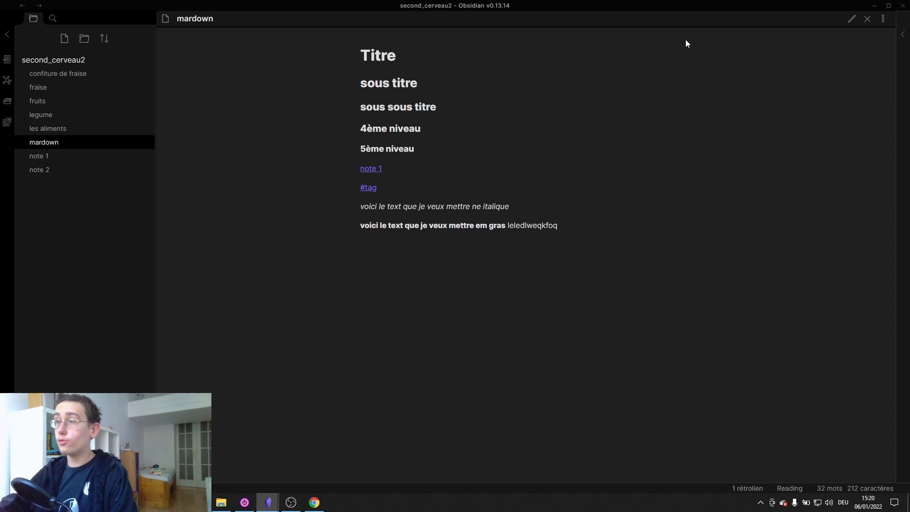
{"action": "left_click", "coordinate": [851, 20]}
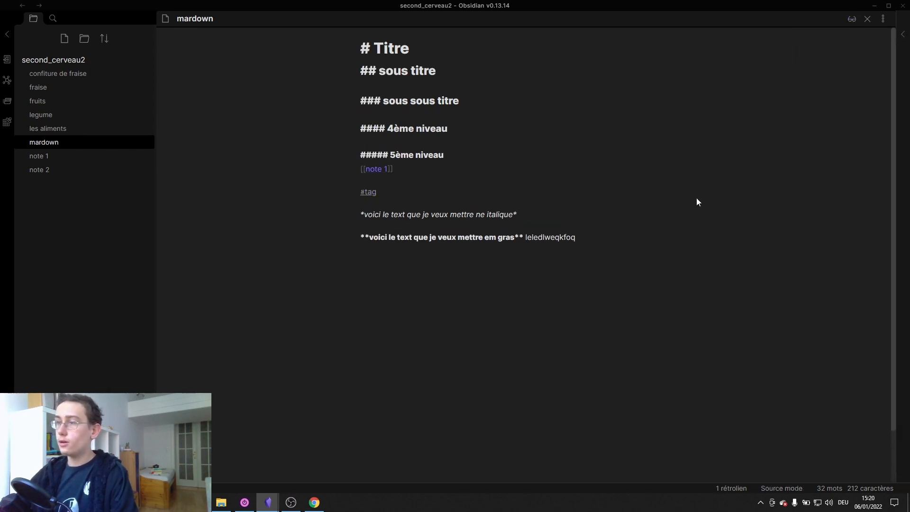
- Start a bullet list one blank line below the bold text, with "liste 1" as its first item
{"action": "left_click", "coordinate": [672, 238]}
{"action": "key", "text": "Return"}
{"action": "key", "text": "Return"}
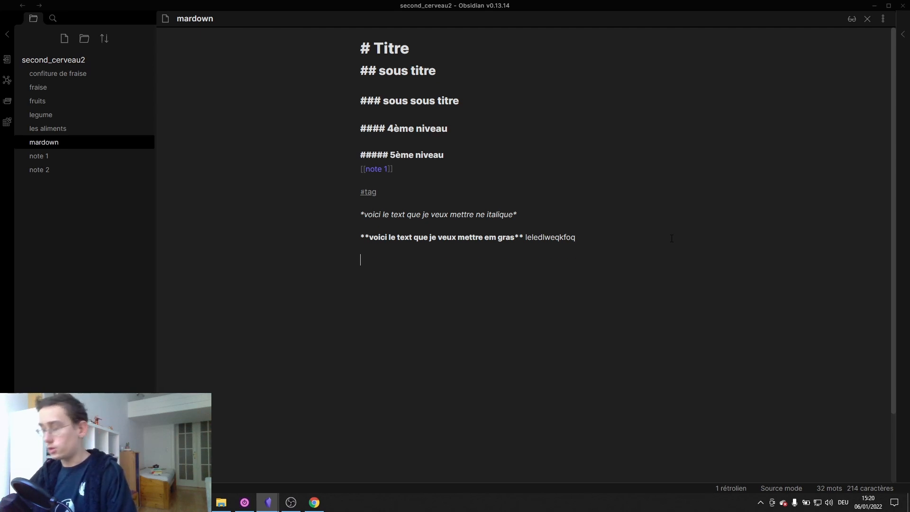
{"action": "type", "text": "-"}
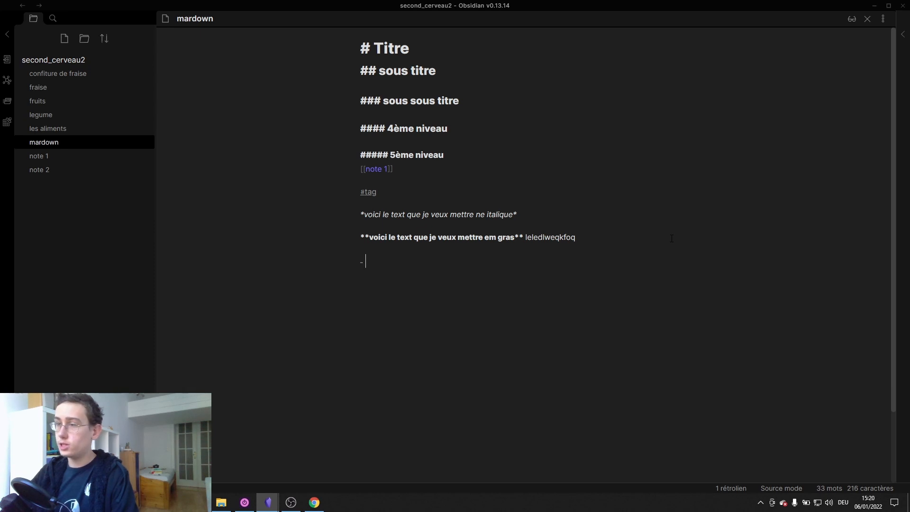
{"action": "type", "text": " lelelelelelelel"}
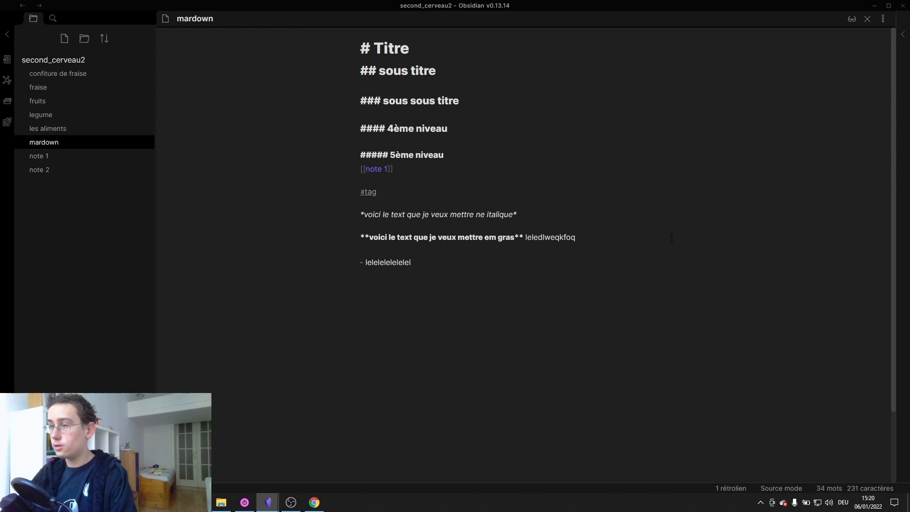
{"action": "key", "text": "BackSpace"}
{"action": "key", "text": "BackSpace"}
{"action": "key", "text": "BackSpace"}
{"action": "key", "text": "BackSpace"}
{"action": "key", "text": "BackSpace"}
{"action": "key", "text": "BackSpace"}
{"action": "key", "text": "BackSpace"}
{"action": "key", "text": "BackSpace"}
{"action": "key", "text": "BackSpace"}
{"action": "key", "text": "BackSpace"}
{"action": "key", "text": "BackSpace"}
{"action": "key", "text": "BackSpace"}
{"action": "key", "text": "BackSpace"}
{"action": "key", "text": "BackSpace"}
{"action": "type", "text": "iste 1"}
- Add "liste 2" and "liste 3" as further items of the bullet list
{"action": "key", "text": "Return"}
{"action": "type", "text": "2"}
{"action": "key", "text": "BackSpace"}
{"action": "type", "text": "liste 2#"}
{"action": "key", "text": "BackSpace"}
{"action": "key", "text": "Return"}
{"action": "type", "text": "liste "}
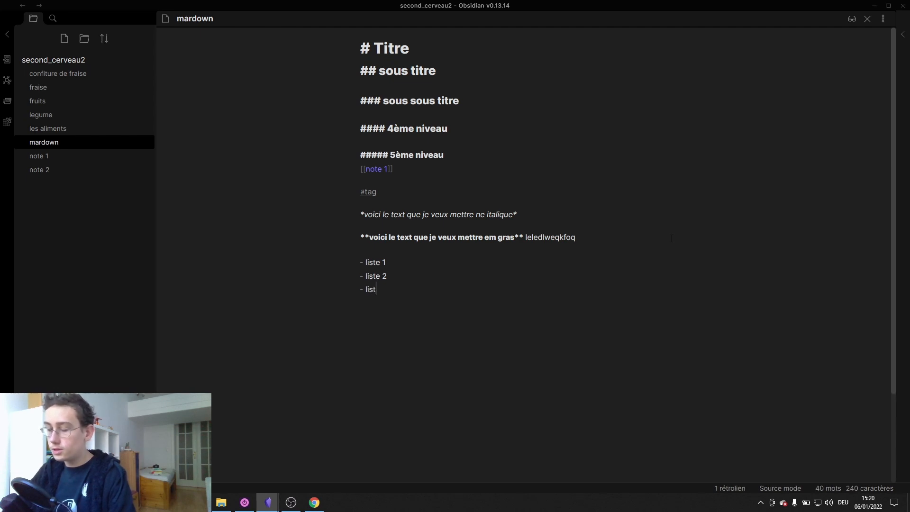
{"action": "type", "text": "3"}
- Try continuing the bullet list with a run of filler items containing only "f"
{"action": "key", "text": "Return"}
{"action": "key", "text": "Return"}
{"action": "key", "text": "BackSpace"}
{"action": "key", "text": "BackSpace"}
{"action": "key", "text": "Return"}
{"action": "type", "text": "f"}
{"action": "key", "text": "Return"}
{"action": "type", "text": "f"}
{"action": "key", "text": "Return"}
{"action": "type", "text": "f"}
{"action": "key", "text": "Return"}
{"action": "type", "text": "f - f - f - f - f - f"}
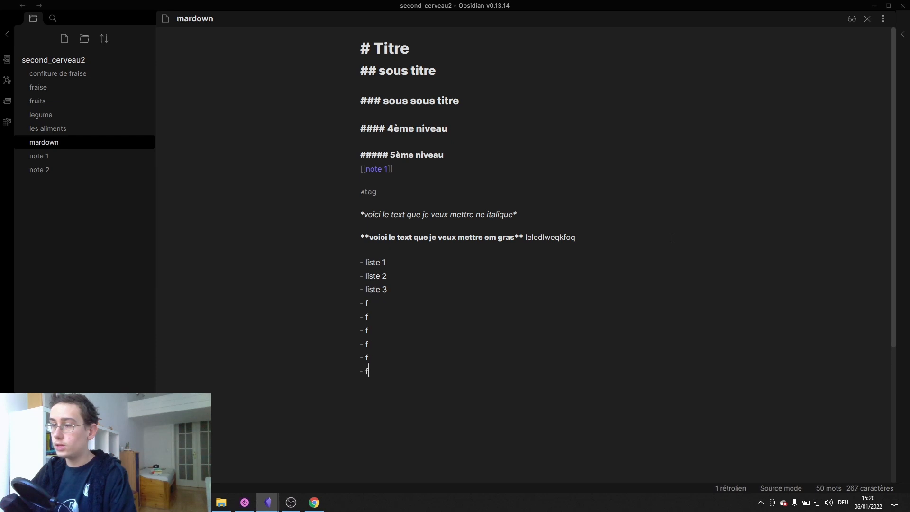
- Delete all filler bullets below liste 3 and leave a blank line after the list
{"action": "key", "text": "BackSpace"}
{"action": "key", "text": "BackSpace"}
{"action": "key", "text": "BackSpace"}
{"action": "key", "text": "BackSpace"}
{"action": "key", "text": "BackSpace"}
{"action": "key", "text": "BackSpace"}
{"action": "key", "text": "BackSpace"}
{"action": "key", "text": "BackSpace"}
{"action": "key", "text": "BackSpace"}
{"action": "key", "text": "BackSpace"}
{"action": "key", "text": "BackSpace"}
{"action": "key", "text": "BackSpace"}
{"action": "key", "text": "BackSpace"}
{"action": "key", "text": "BackSpace"}
{"action": "key", "text": "BackSpace"}
{"action": "key", "text": "BackSpace"}
{"action": "key", "text": "BackSpace"}
{"action": "key", "text": "BackSpace"}
{"action": "key", "text": "BackSpace"}
{"action": "key", "text": "BackSpace"}
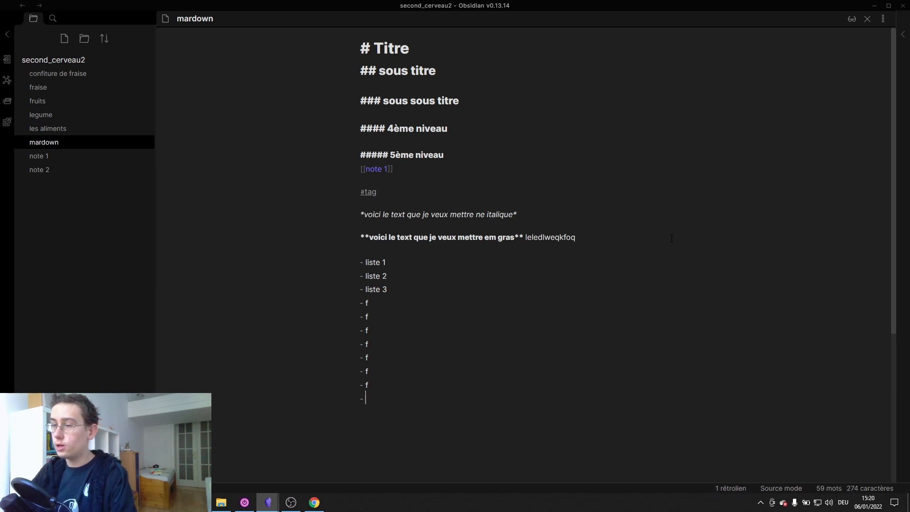
{"action": "key", "text": "BackSpace"}
{"action": "key", "text": "BackSpace"}
{"action": "key", "text": "BackSpace"}
{"action": "key", "text": "BackSpace"}
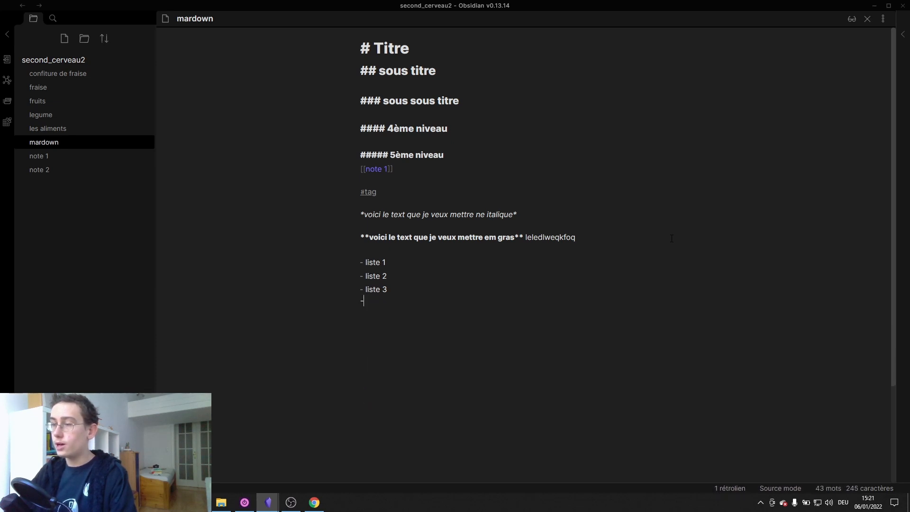
{"action": "key", "text": "Return"}
{"action": "key", "text": "BackSpace"}
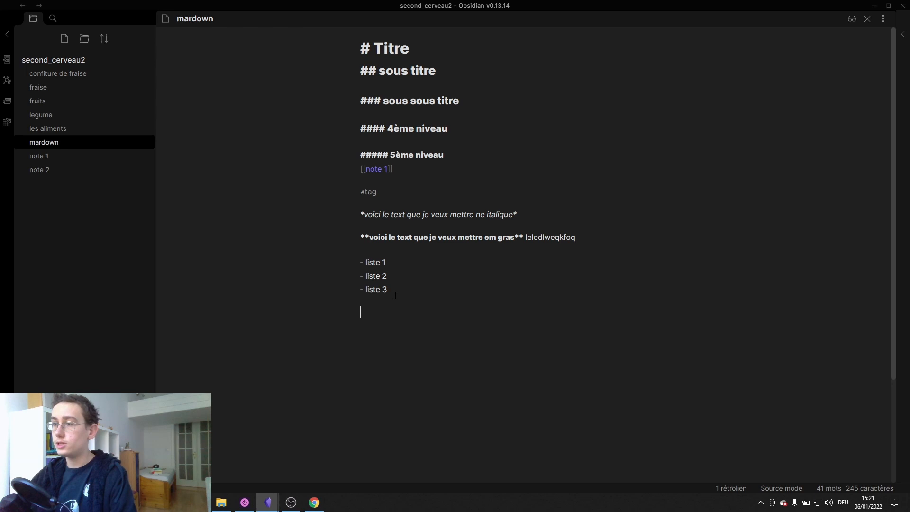
- Try placing the number marker "1." on the same line after liste 1, and erase it
{"action": "left_click_drag", "start_coordinate": [398, 293], "coordinate": [357, 255]}
{"action": "left_click", "coordinate": [389, 262]}
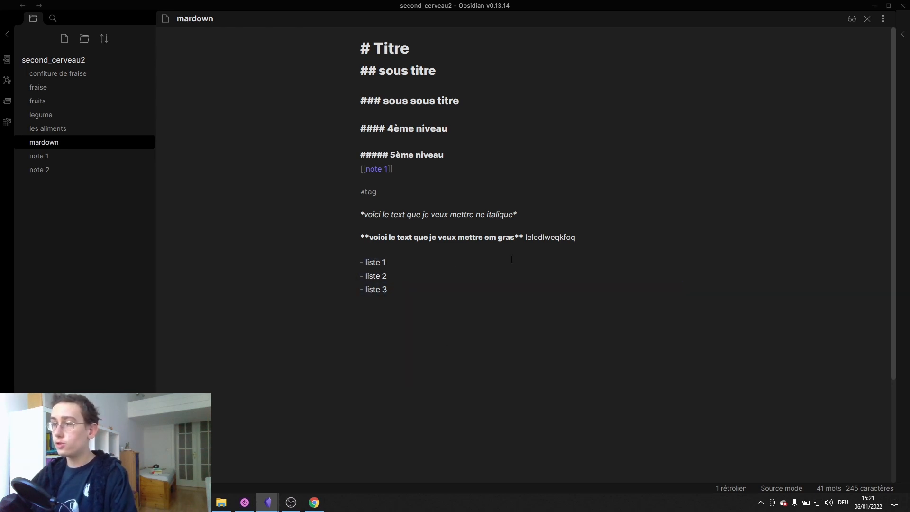
{"action": "type", "text": "1."}
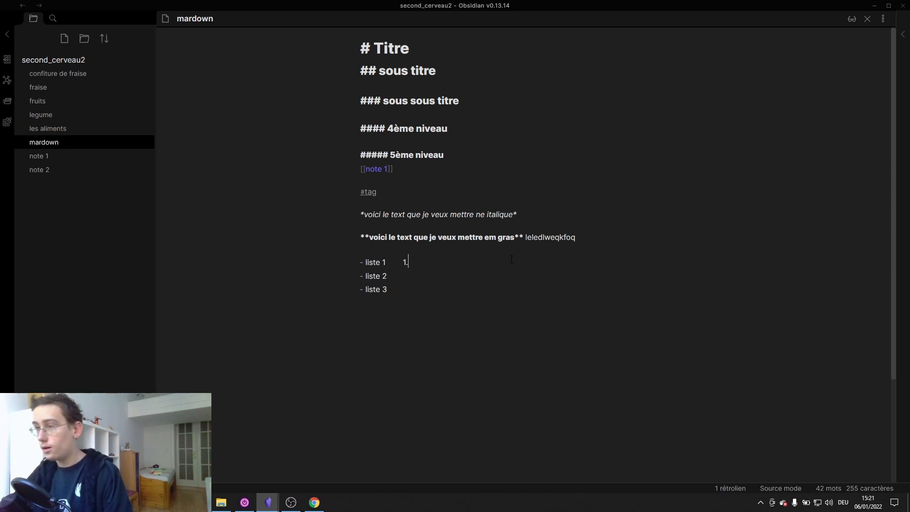
{"action": "key", "text": "BackSpace"}
{"action": "key", "text": "BackSpace"}
{"action": "key", "text": "BackSpace"}
{"action": "key", "text": "BackSpace"}
{"action": "key", "text": "BackSpace"}
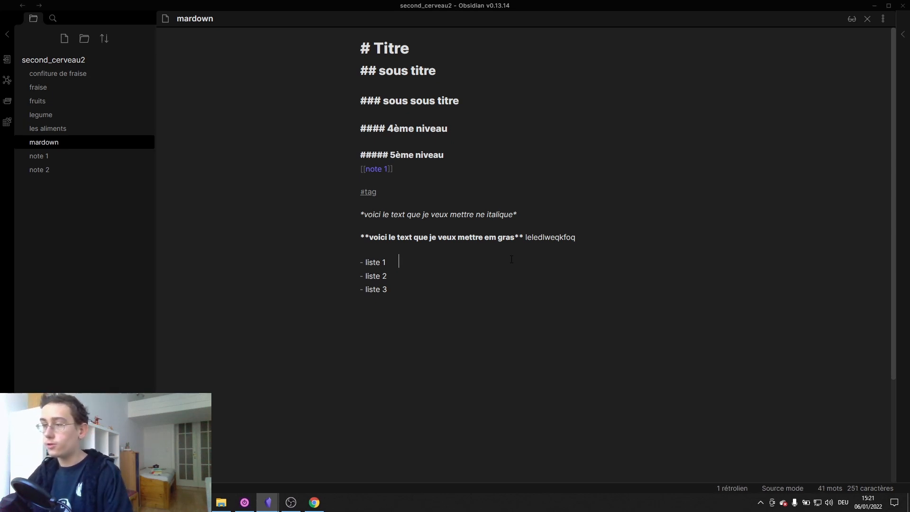
- Start a numbered list below liste 3, separated by a blank line, with "liste numero" as item 1
{"action": "left_click", "coordinate": [464, 289]}
{"action": "key", "text": "Return"}
{"action": "key", "text": "Return"}
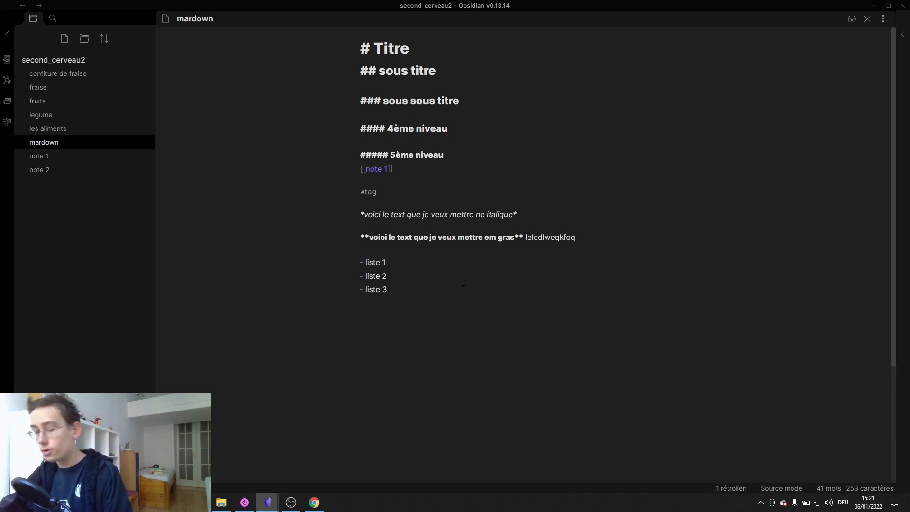
{"action": "type", "text": "1."}
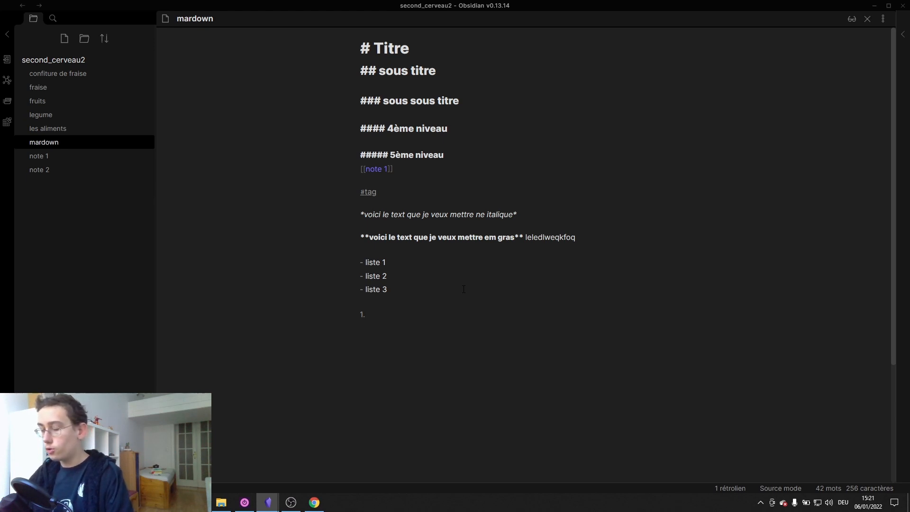
{"action": "type", "text": "l"}
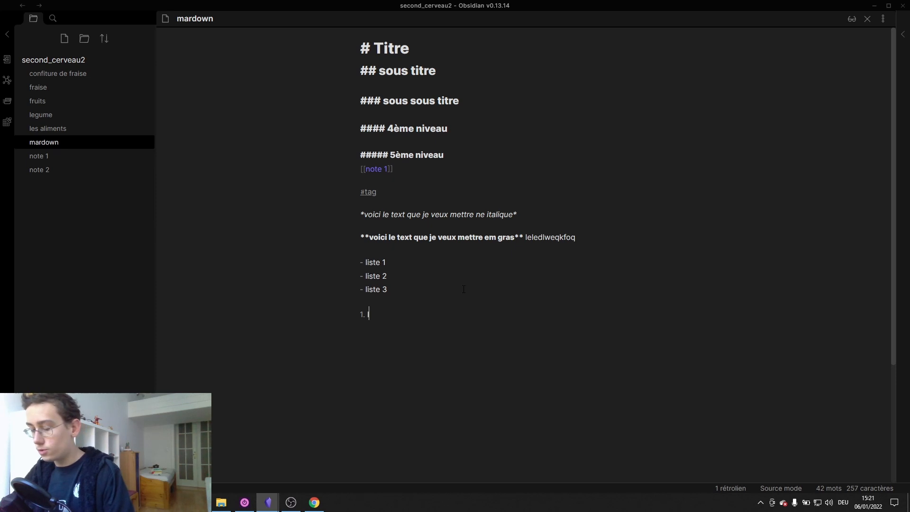
{"action": "type", "text": "iste num"}
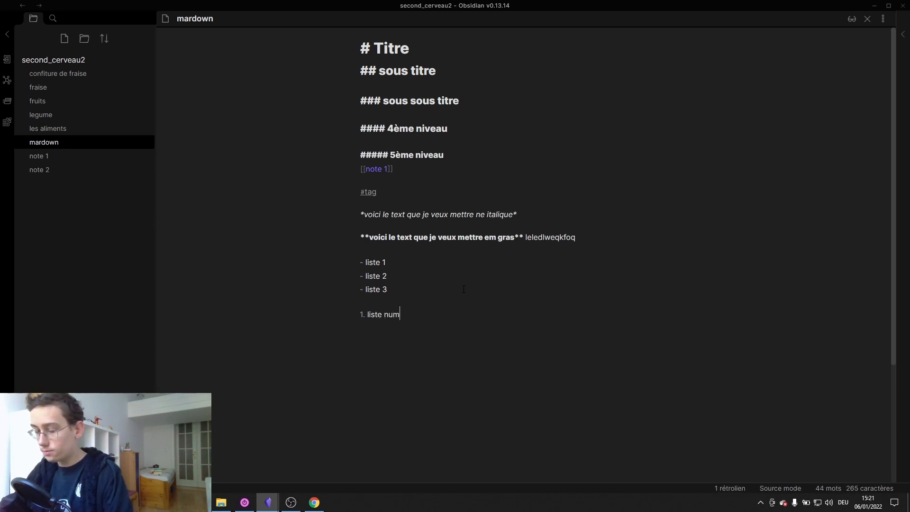
{"action": "type", "text": "ero"}
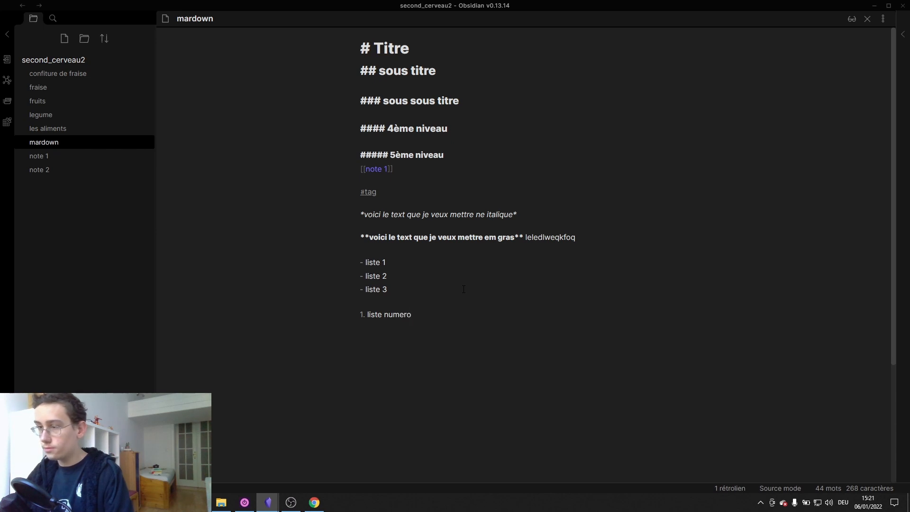
- Reuse a copy of the first item's text to add "liste numero 2" and "liste numero 3" as items 2 and 3
{"action": "key", "text": "Return"}
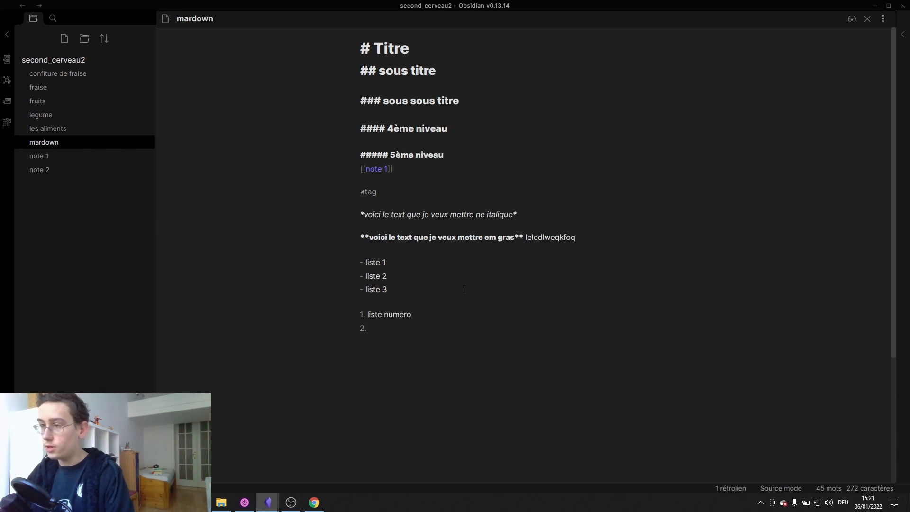
{"action": "left_click_drag", "start_coordinate": [367, 315], "coordinate": [418, 315]}
{"action": "key", "text": "ctrl+c"}
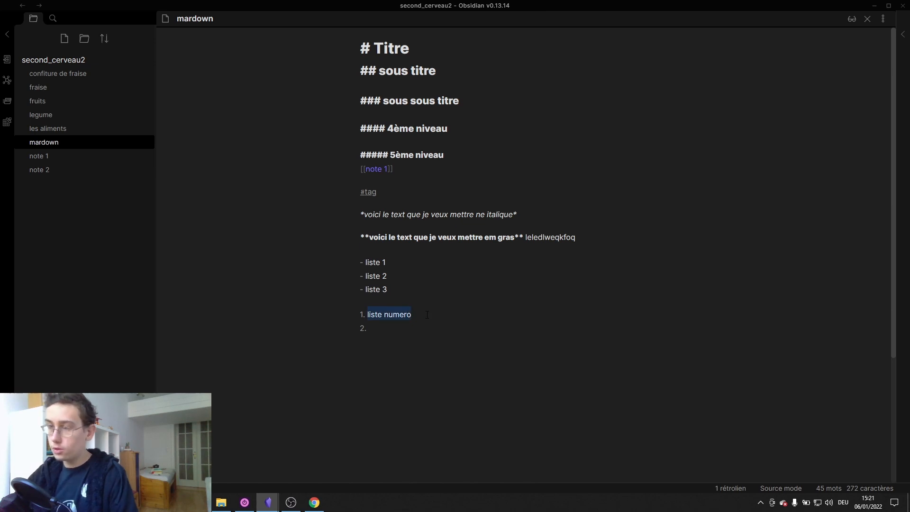
{"action": "left_click", "coordinate": [376, 330]}
{"action": "key", "text": "ctrl+v"}
{"action": "type", "text": "2"}
{"action": "key", "text": "Return"}
{"action": "key", "text": "ctrl+v"}
{"action": "type", "text": "3"}
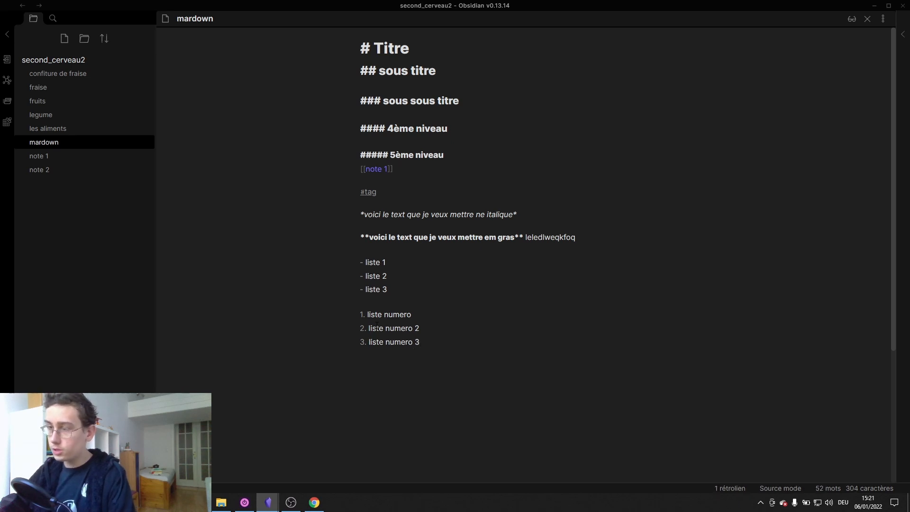
- Try continuing the numbered list from item 4 to 13 with filler items containing "f" or "ff"
{"action": "key", "text": "Return"}
{"action": "type", "text": "f"}
{"action": "key", "text": "Return"}
{"action": "type", "text": "f"}
{"action": "key", "text": "Return"}
{"action": "type", "text": "f"}
{"action": "key", "text": "Return"}
{"action": "type", "text": "f"}
{"action": "key", "text": "Return"}
{"action": "type", "text": "f"}
{"action": "key", "text": "Return"}
{"action": "type", "text": "f"}
{"action": "key", "text": "Return"}
{"action": "type", "text": "ff"}
{"action": "key", "text": "Return"}
{"action": "type", "text": "f f f"}
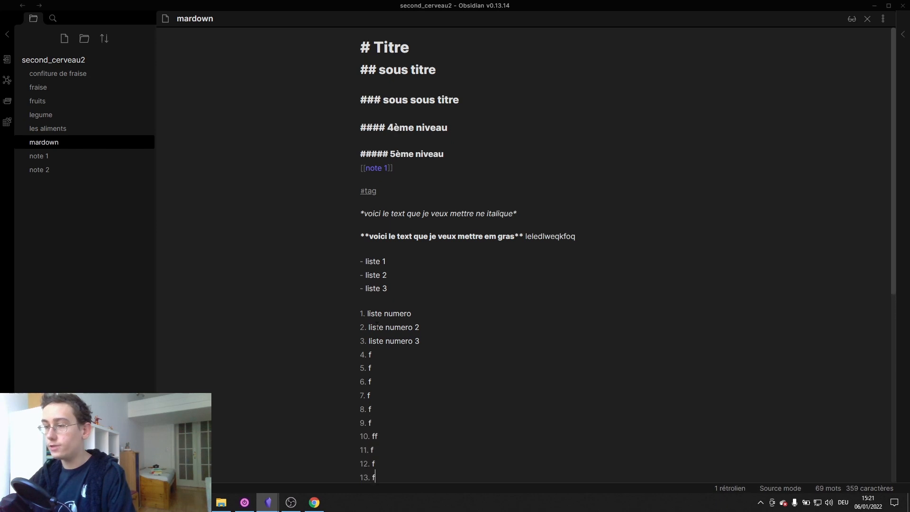
- Delete all filler items below liste numero 3 in the numbered list
{"action": "key", "text": "BackSpace"}
{"action": "key", "text": "BackSpace"}
{"action": "key", "text": "BackSpace"}
{"action": "key", "text": "BackSpace"}
{"action": "key", "text": "BackSpace"}
{"action": "key", "text": "BackSpace"}
{"action": "key", "text": "BackSpace"}
{"action": "key", "text": "BackSpace"}
{"action": "key", "text": "BackSpace"}
{"action": "key", "text": "BackSpace"}
{"action": "key", "text": "BackSpace"}
{"action": "key", "text": "BackSpace"}
{"action": "key", "text": "BackSpace"}
{"action": "key", "text": "BackSpace"}
{"action": "key", "text": "BackSpace"}
{"action": "key", "text": "BackSpace"}
{"action": "key", "text": "BackSpace"}
{"action": "key", "text": "BackSpace"}
{"action": "key", "text": "BackSpace"}
{"action": "key", "text": "BackSpace"}
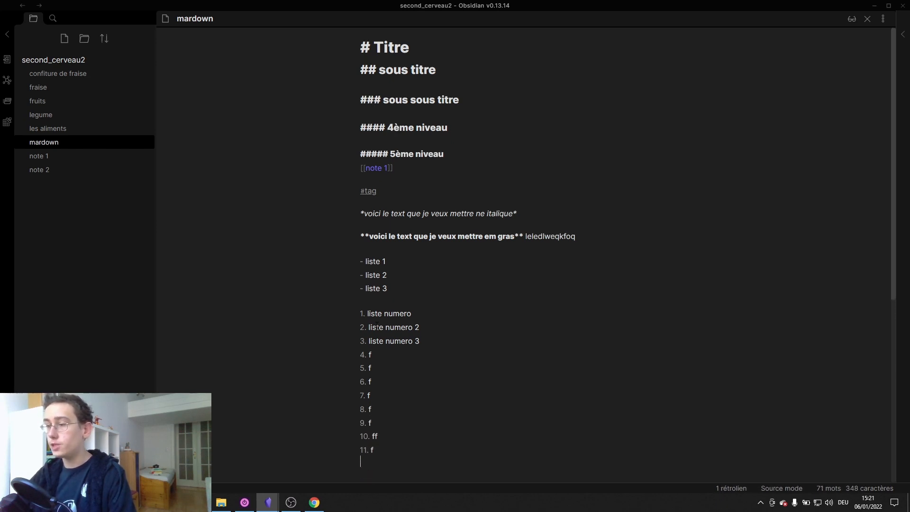
{"action": "key", "text": "BackSpace"}
{"action": "key", "text": "BackSpace"}
{"action": "key", "text": "BackSpace"}
{"action": "key", "text": "BackSpace"}
{"action": "key", "text": "BackSpace"}
{"action": "key", "text": "BackSpace"}
{"action": "key", "text": "BackSpace"}
{"action": "key", "text": "BackSpace"}
{"action": "key", "text": "BackSpace"}
{"action": "key", "text": "BackSpace"}
{"action": "key", "text": "BackSpace"}
{"action": "key", "text": "BackSpace"}
{"action": "key", "text": "BackSpace"}
{"action": "key", "text": "BackSpace"}
{"action": "key", "text": "BackSpace"}
{"action": "key", "text": "BackSpace"}
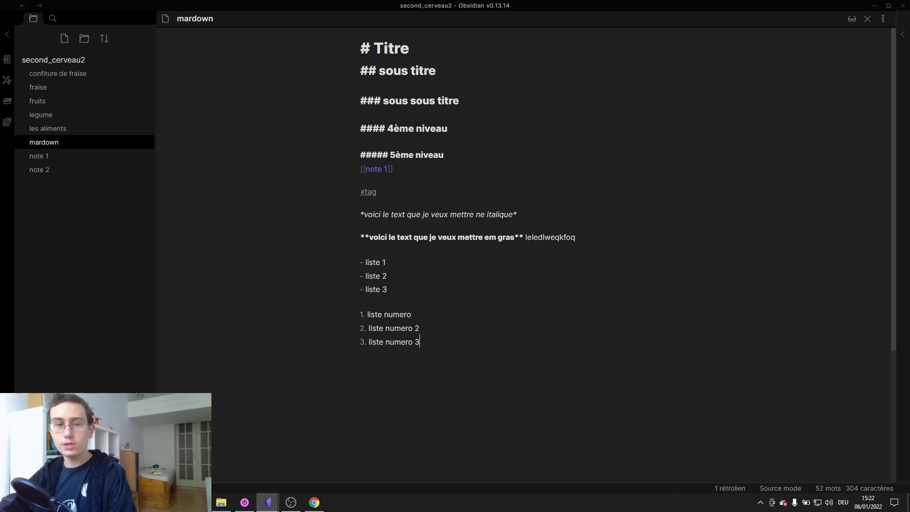
{"action": "left_click_drag", "start_coordinate": [454, 341], "coordinate": [317, 51]}
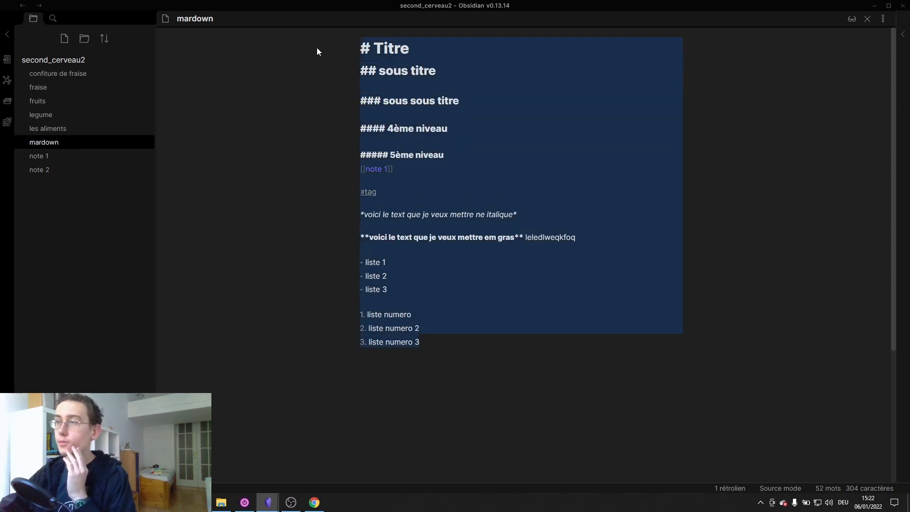
{"action": "left_click", "coordinate": [418, 315]}
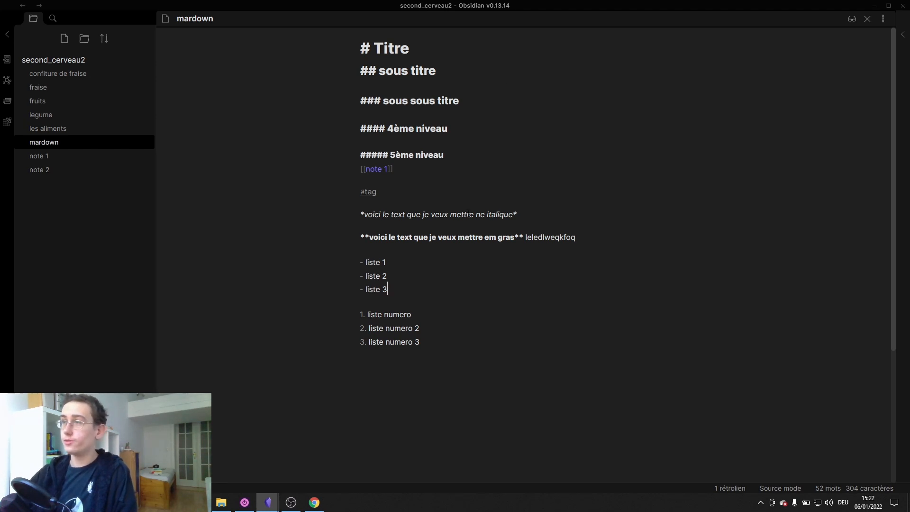
{"action": "left_click_drag", "start_coordinate": [360, 156], "coordinate": [530, 151]}
{"action": "left_click", "coordinate": [534, 154]}
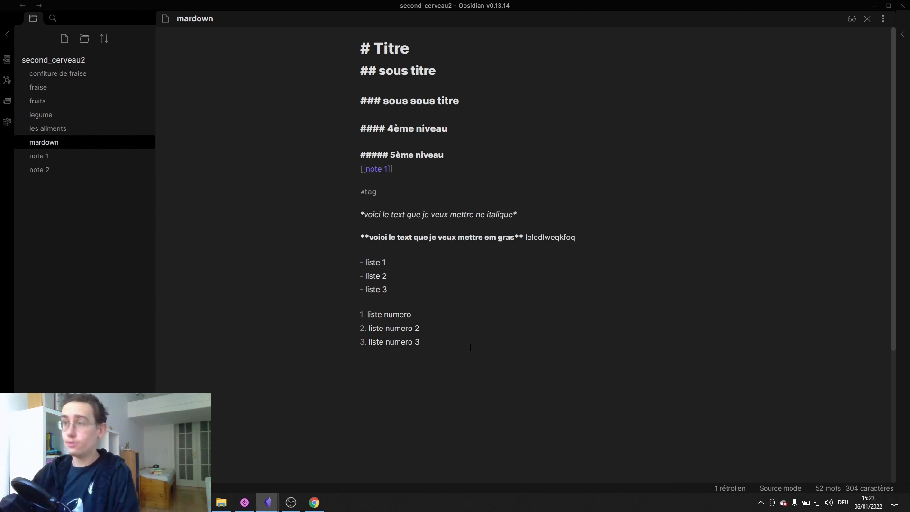
- Create a folder named "Tuto" in the vault and move the mardown note into it
{"action": "left_click", "coordinate": [83, 43]}
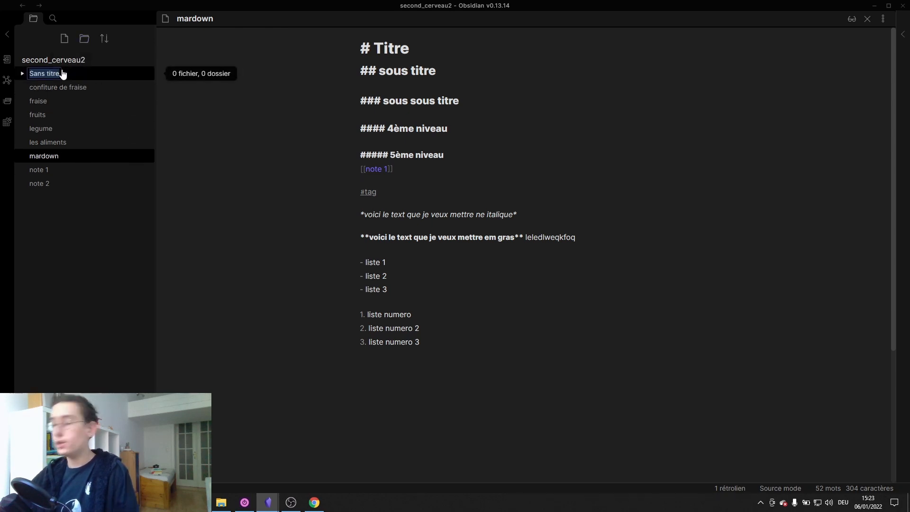
{"action": "key", "text": "BackSpace"}
{"action": "type", "text": "Tuto"}
{"action": "key", "text": "Return"}
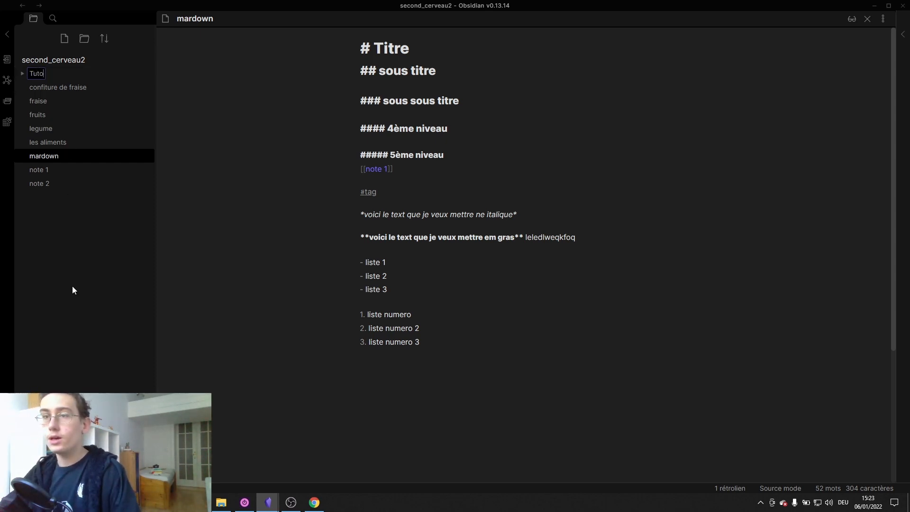
{"action": "left_click_drag", "start_coordinate": [76, 160], "coordinate": [79, 78]}
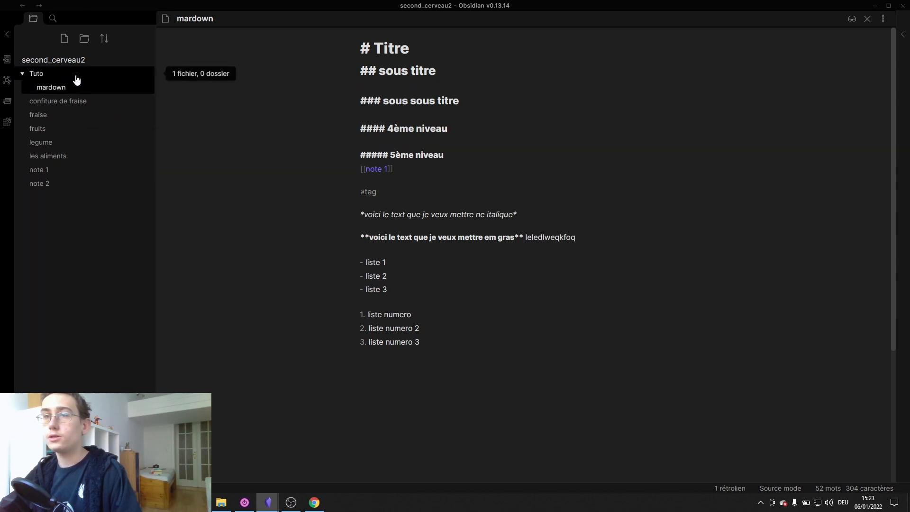
- Collapse the Tuto folder and view the confiture de fraise, legume and note 2 notes in turn
{"action": "left_click", "coordinate": [22, 75]}
{"action": "left_click", "coordinate": [39, 90]}
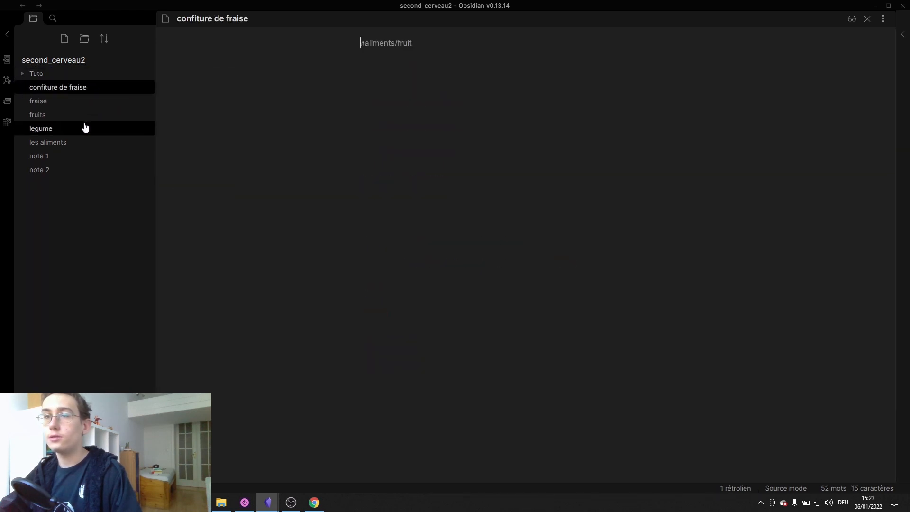
{"action": "left_click", "coordinate": [81, 128]}
{"action": "left_click", "coordinate": [76, 171]}
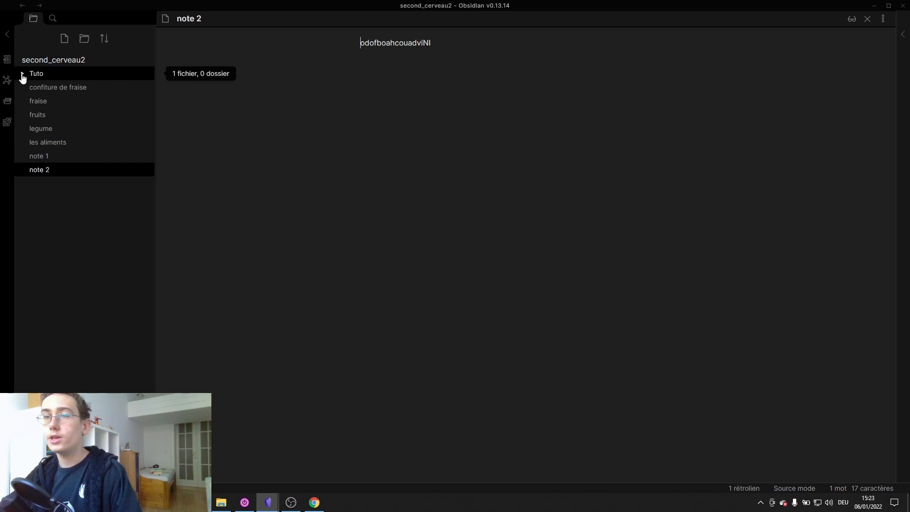
- Expand the Tuto folder and reopen the mardown note inside it
{"action": "left_click", "coordinate": [22, 75]}
{"action": "left_click", "coordinate": [22, 74]}
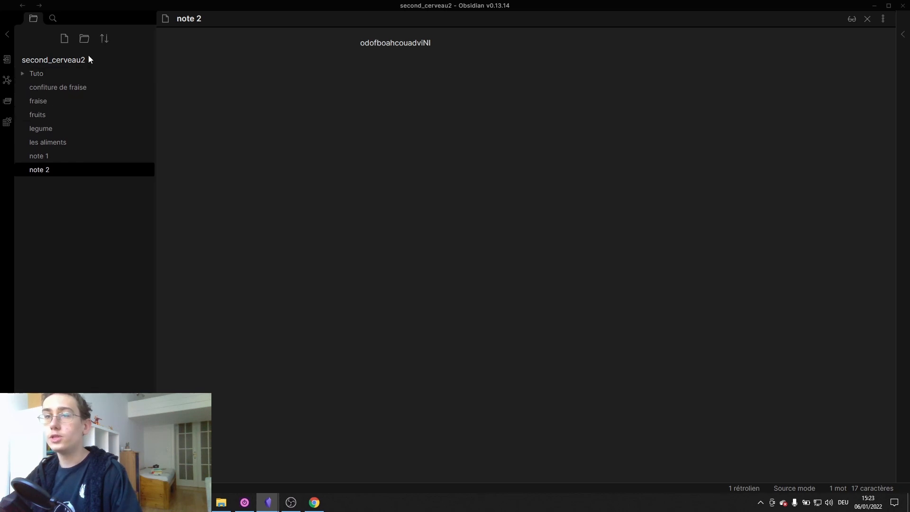
{"action": "left_click", "coordinate": [22, 75]}
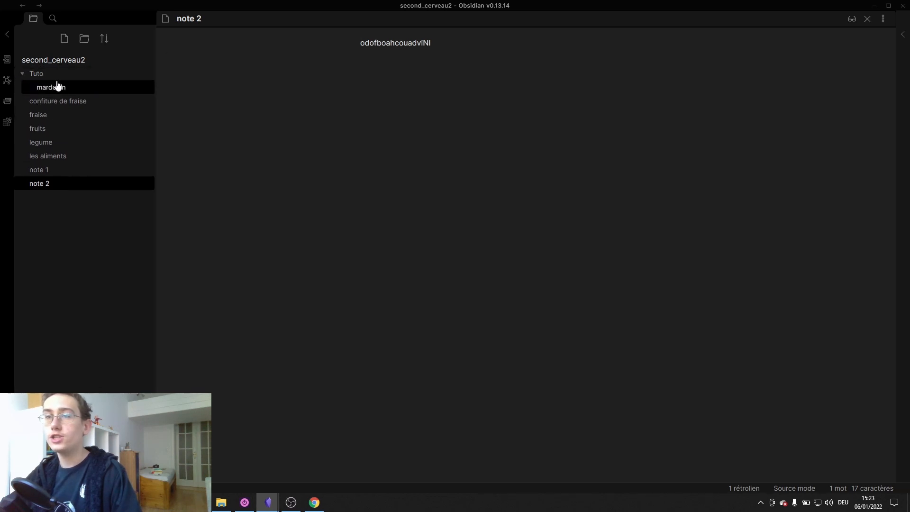
{"action": "left_click", "coordinate": [56, 87]}
{"action": "left_click_drag", "start_coordinate": [482, 362], "coordinate": [305, 30]}
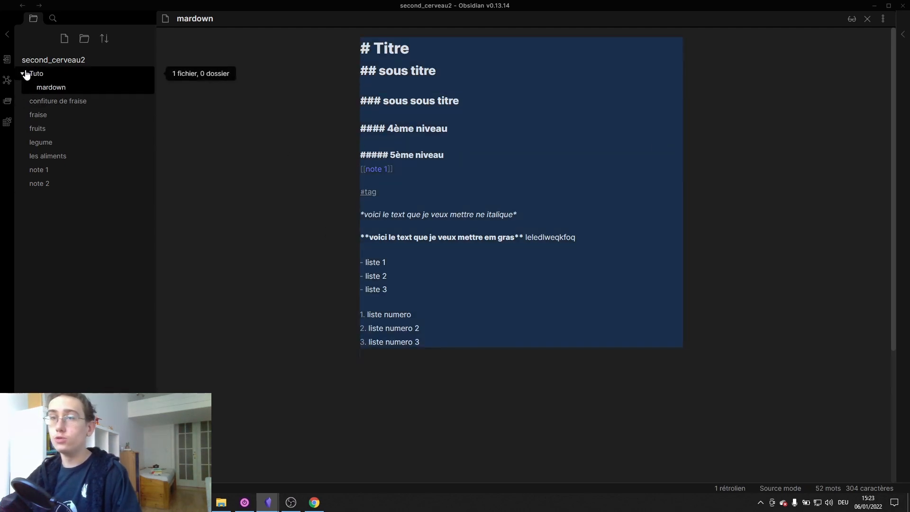
{"action": "left_click", "coordinate": [459, 346]}
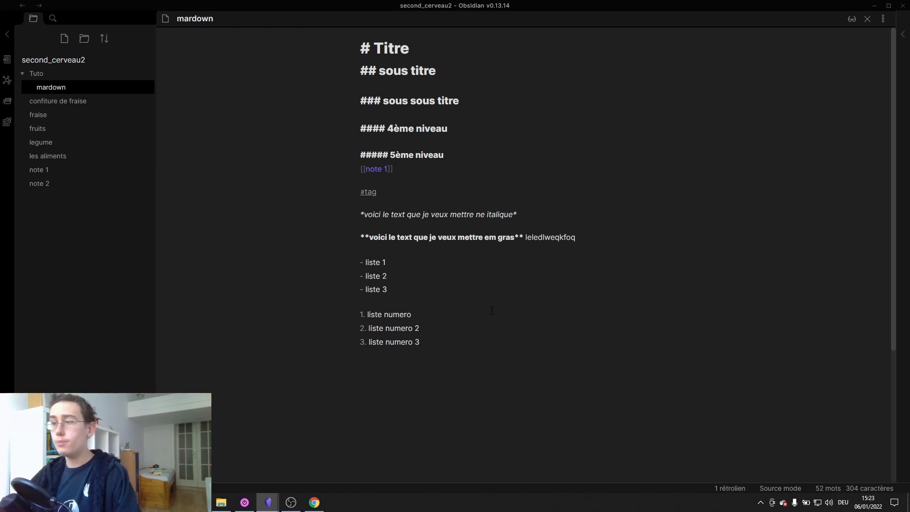
{"action": "left_click_drag", "start_coordinate": [447, 352], "coordinate": [317, 36]}
{"action": "left_click", "coordinate": [422, 45]}
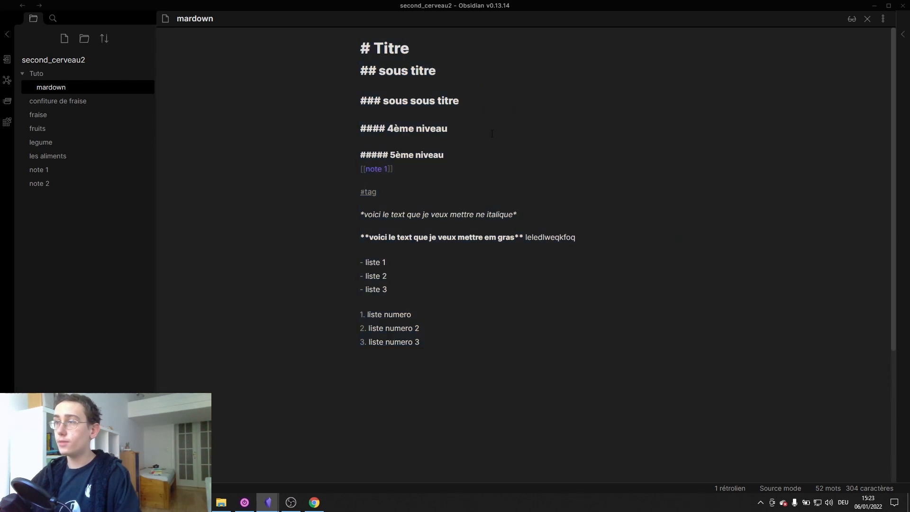